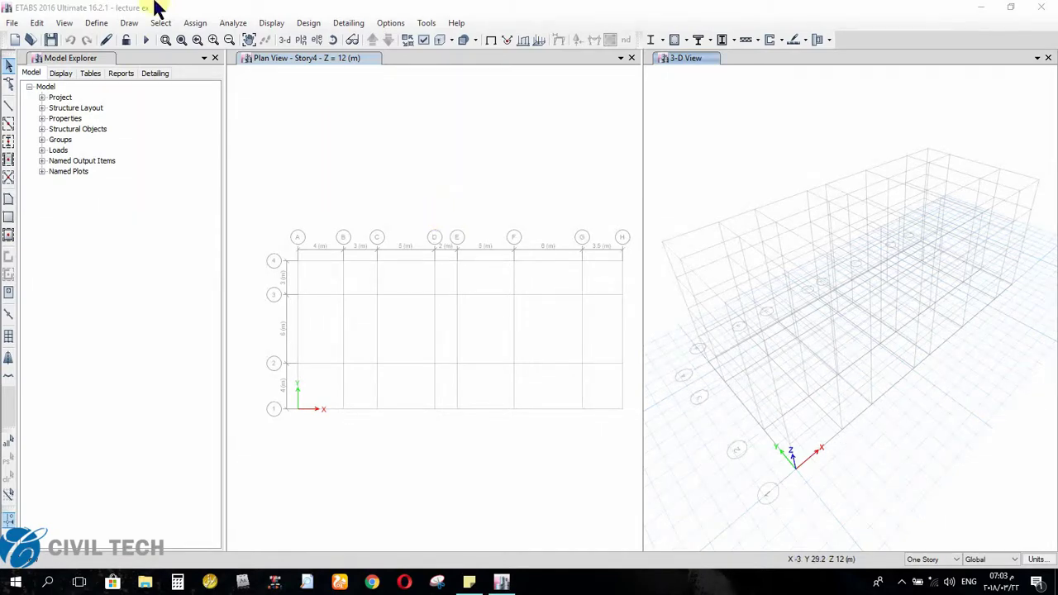
Open the frame section property definitions and look through the list of defined sections.
click(96, 12)
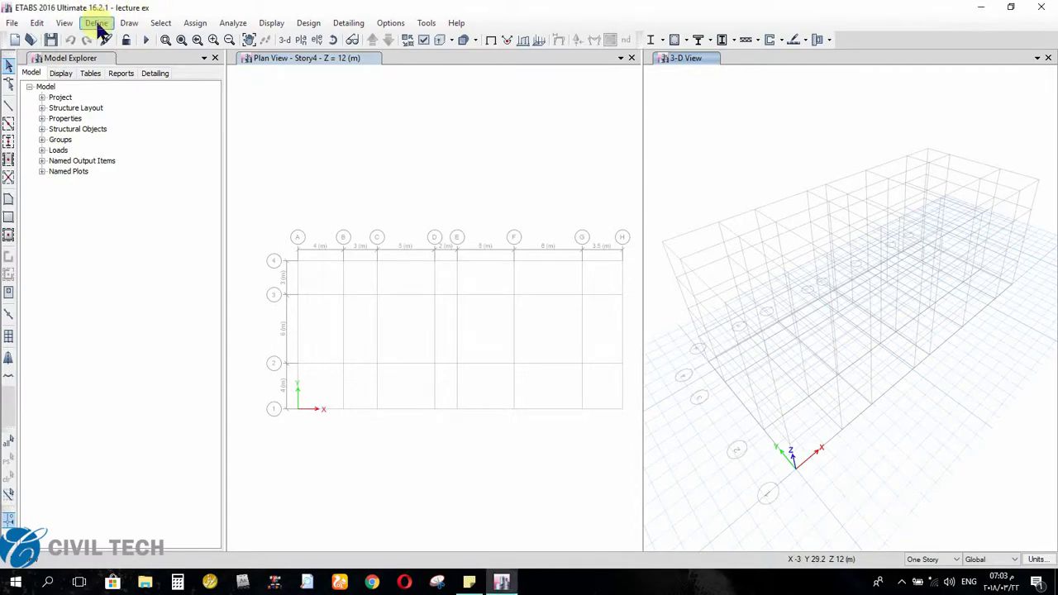
click(97, 23)
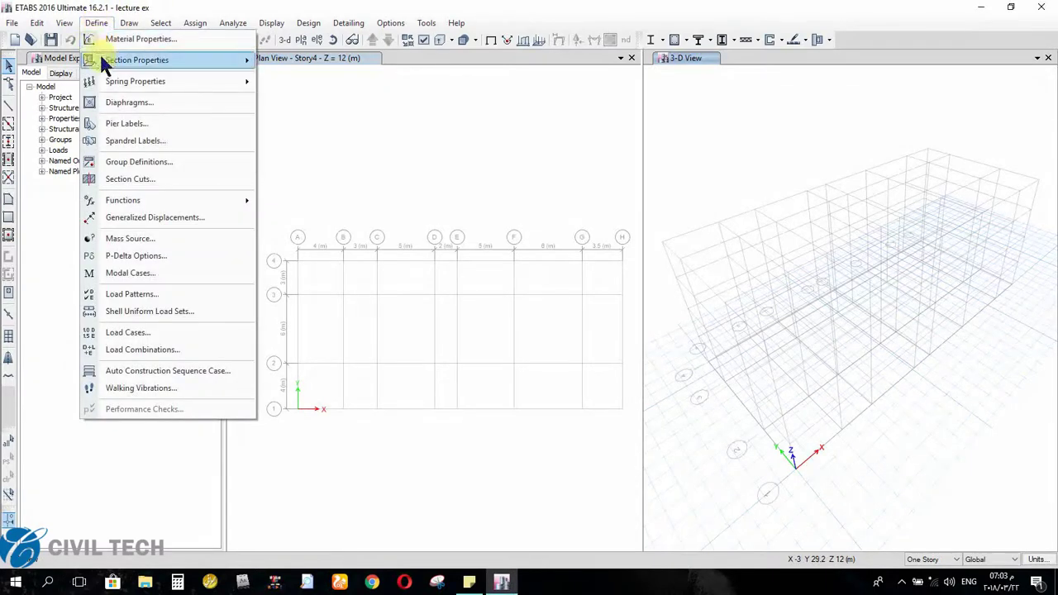
mouse_move(101, 56)
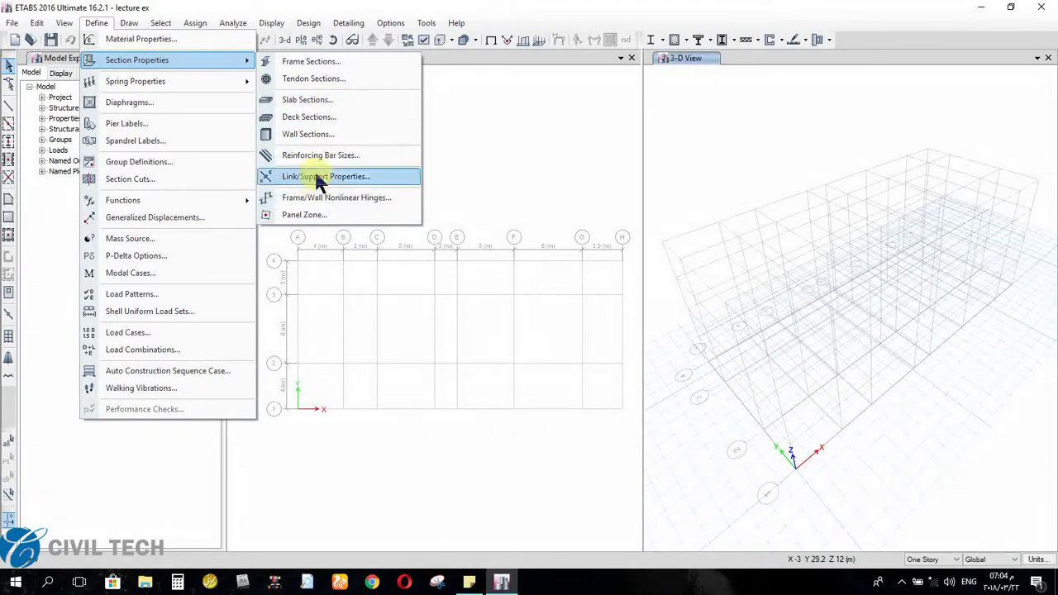
click(304, 64)
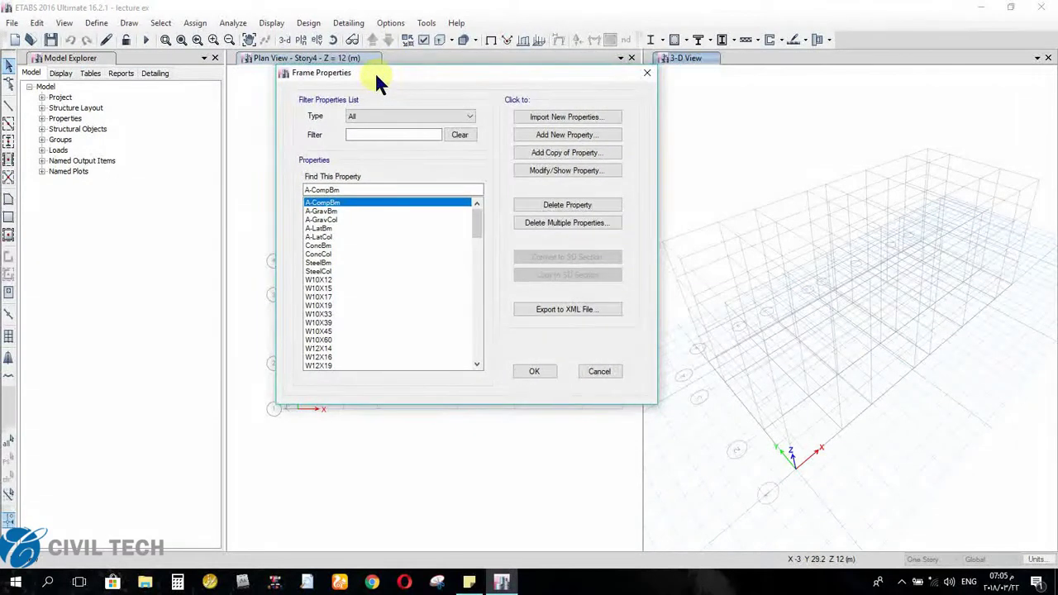
drag(374, 71, 361, 71)
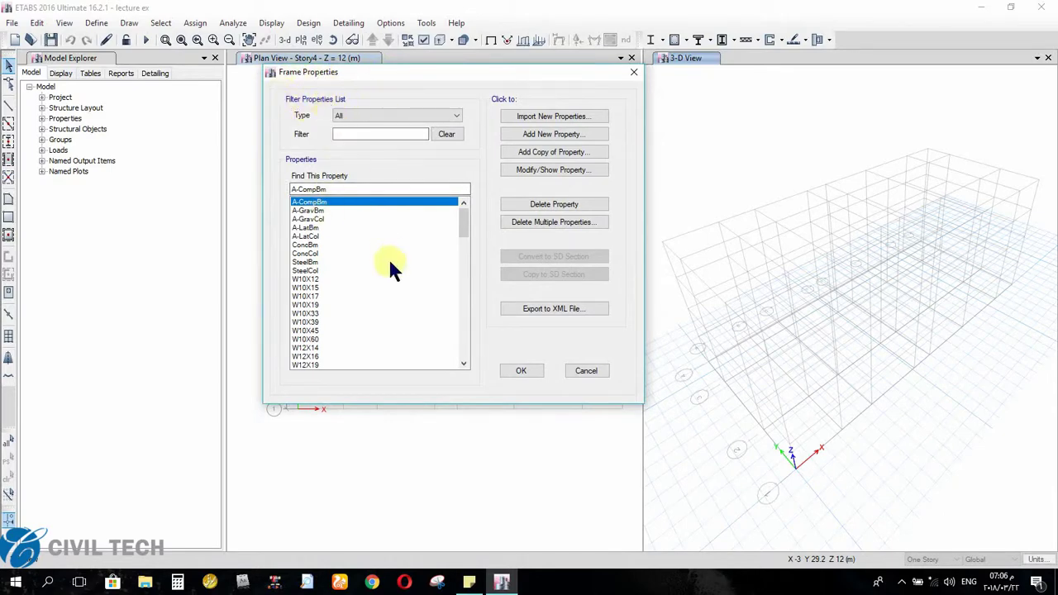
scroll(330, 218, down, 2)
scroll(325, 207, up, 2)
scroll(315, 273, down, 5)
scroll(314, 216, up, 5)
mouse_move(467, 226)
mouse_down()
mouse_move(461, 331)
mouse_move(463, 220)
mouse_up()
drag(338, 74, 324, 71)
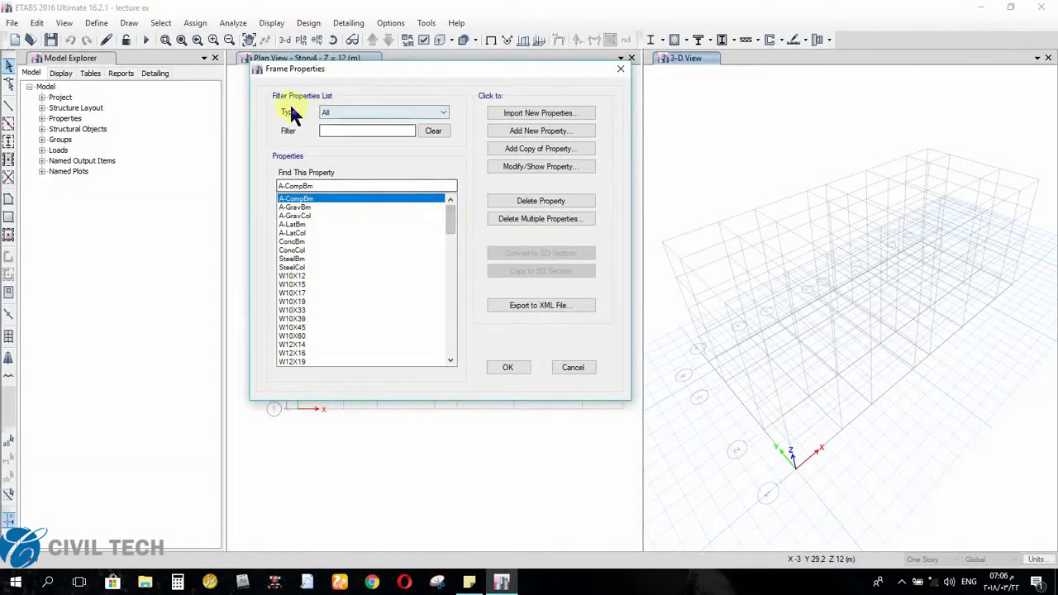
Filter the frame properties list by the Steel I/Wide Flange type, followed by the Steel Channel type.
click(361, 111)
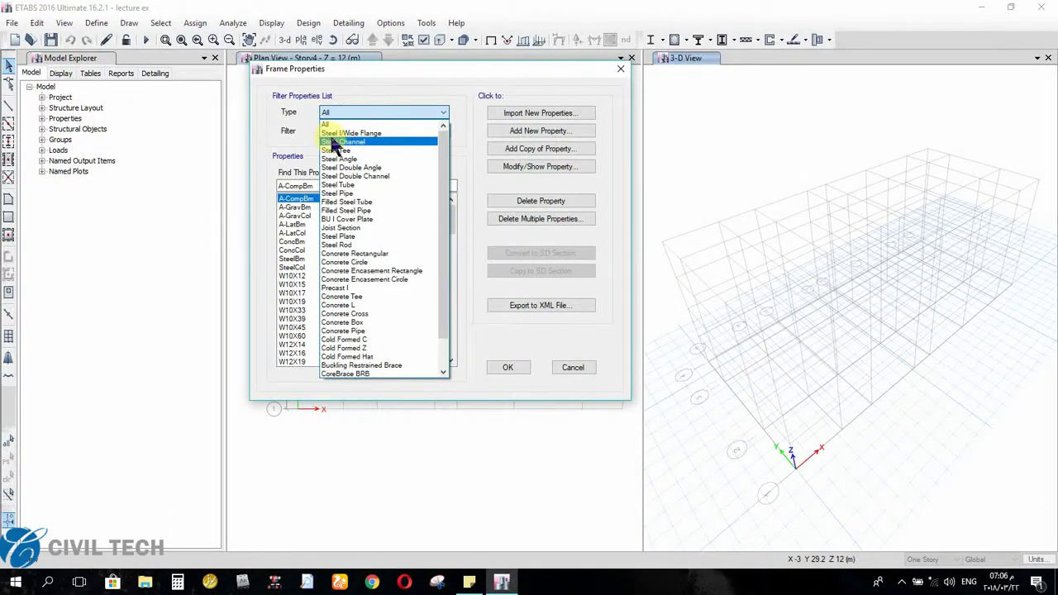
click(335, 135)
mouse_move(449, 207)
mouse_down()
mouse_move(447, 337)
mouse_move(439, 199)
mouse_move(455, 354)
mouse_move(436, 248)
mouse_move(440, 205)
mouse_up()
click(370, 113)
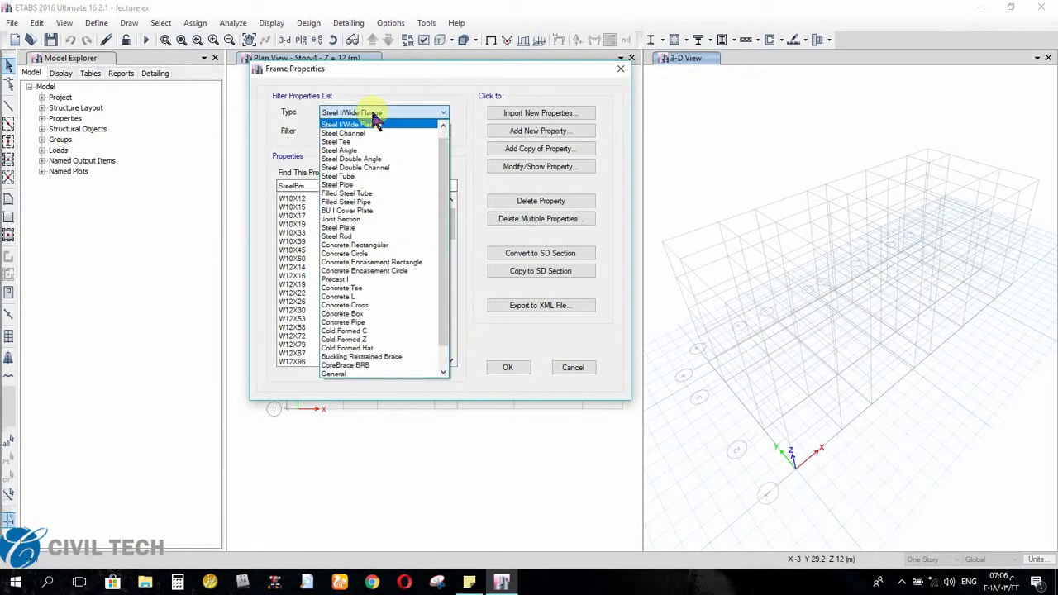
click(353, 134)
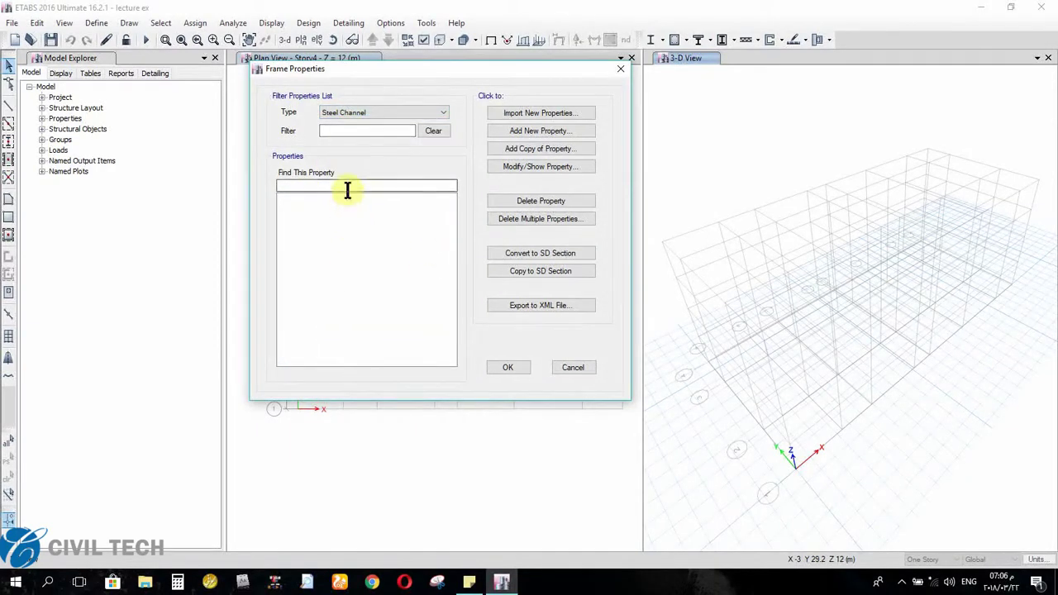
Filter the frame properties list by the Concrete Rectangular type, followed by Steel Channel again.
click(346, 113)
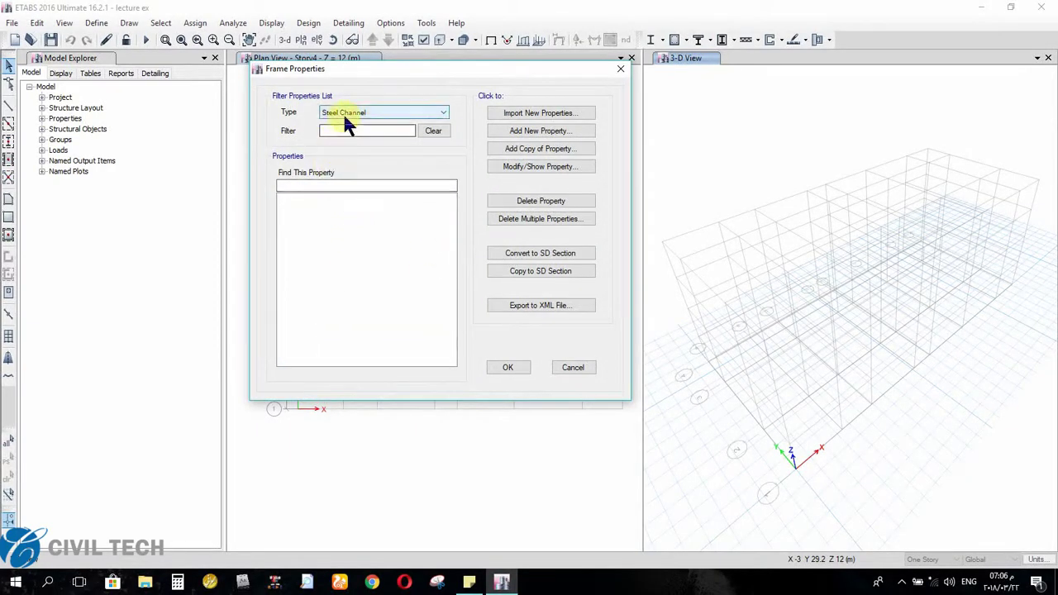
scroll(446, 244, up, 1)
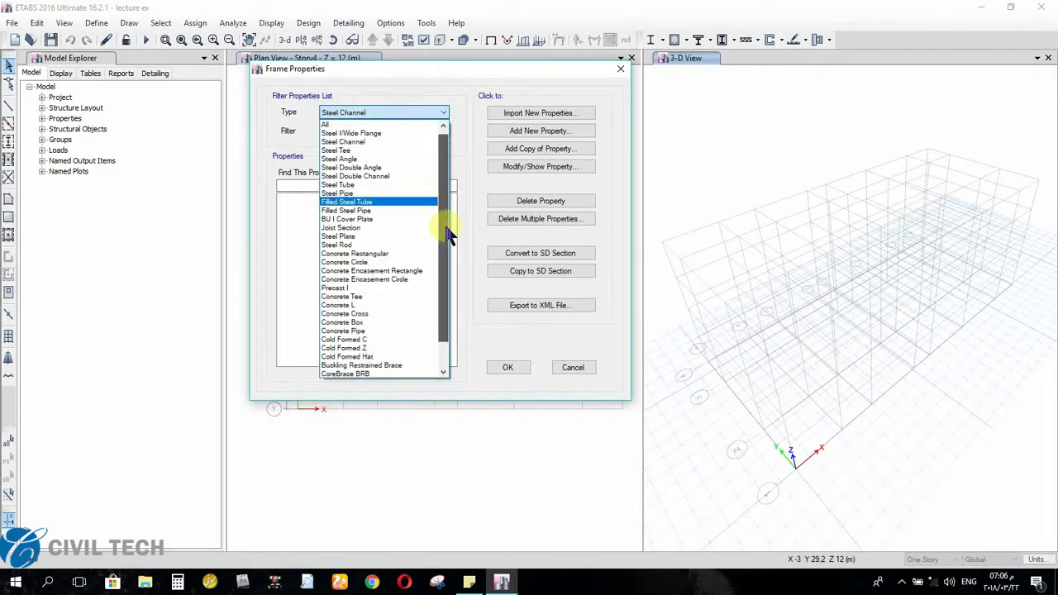
click(351, 253)
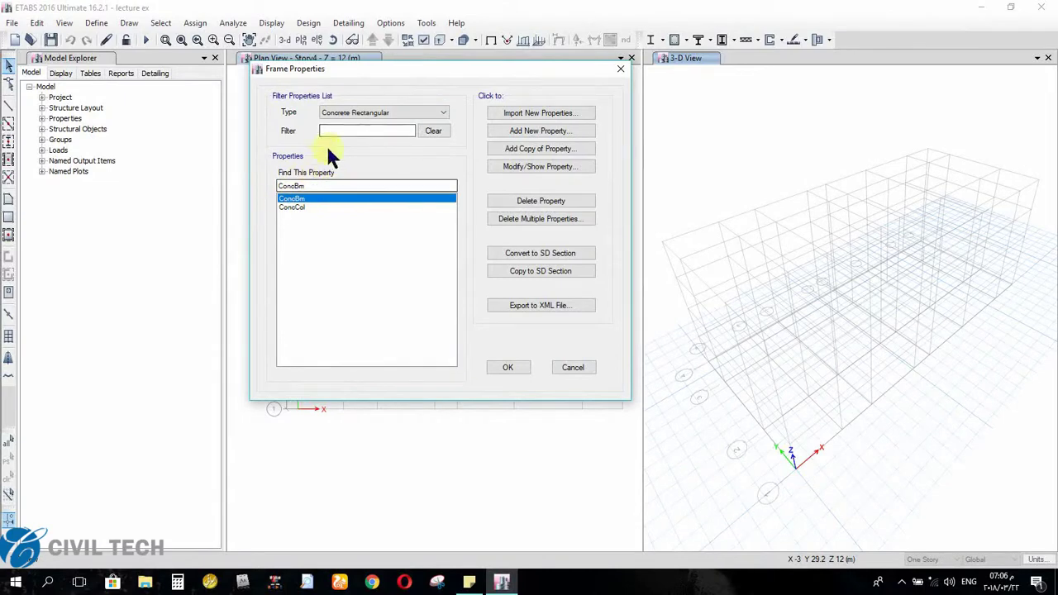
click(337, 111)
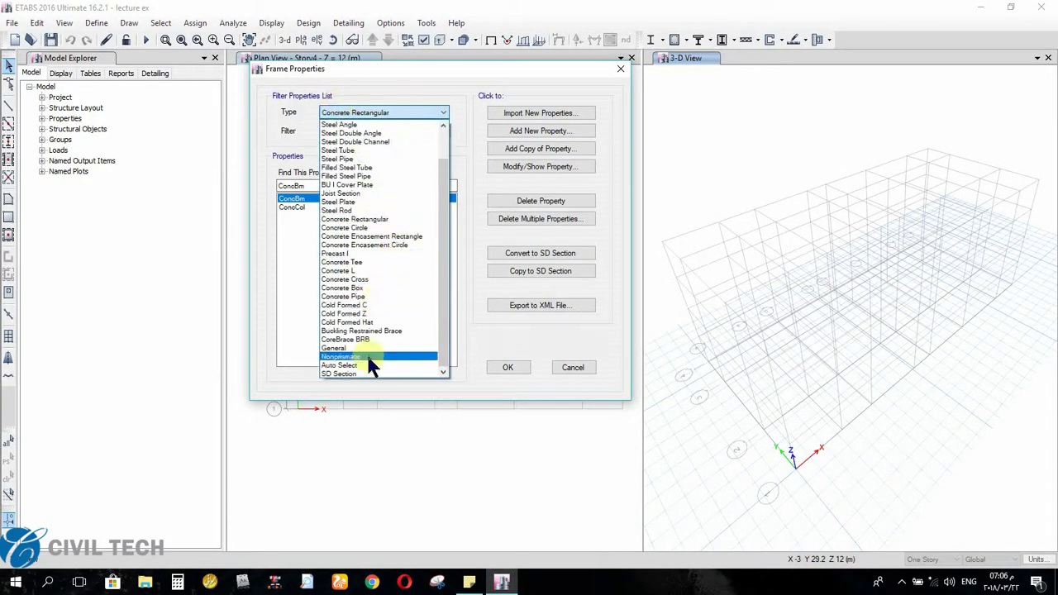
scroll(373, 161, up, 2)
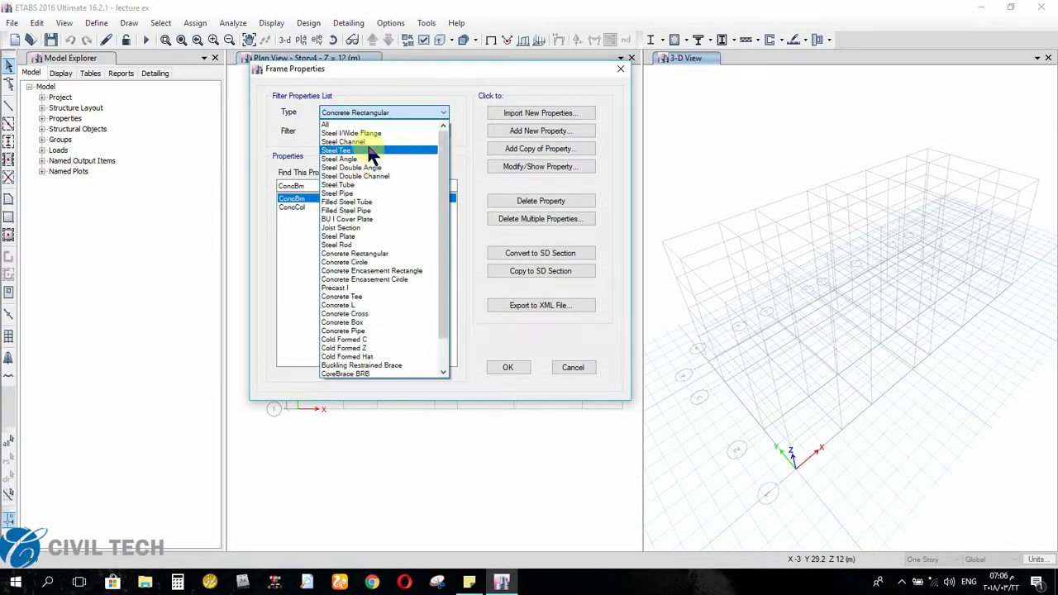
click(376, 142)
mouse_move(409, 71)
mouse_down()
mouse_move(458, 78)
mouse_move(417, 71)
mouse_up()
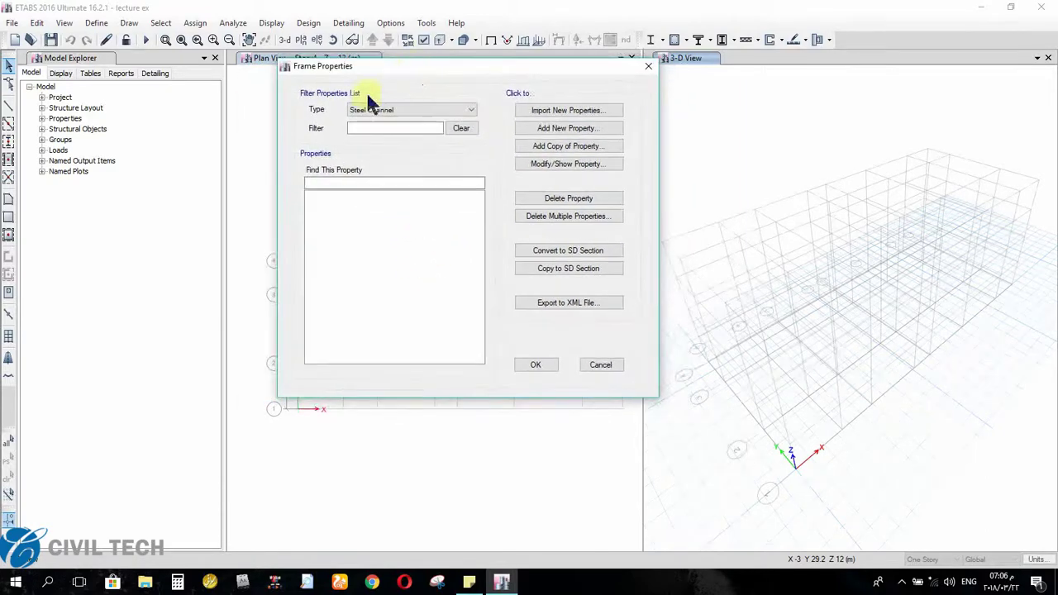
Set the property type filter back to All and filter the sections by the name w10x39.
click(413, 108)
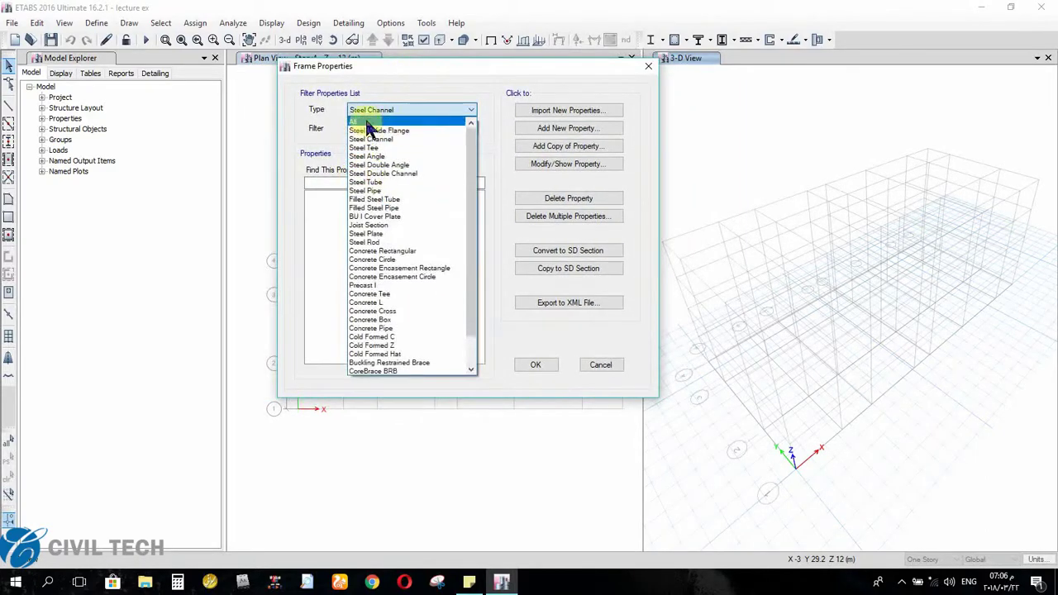
click(354, 122)
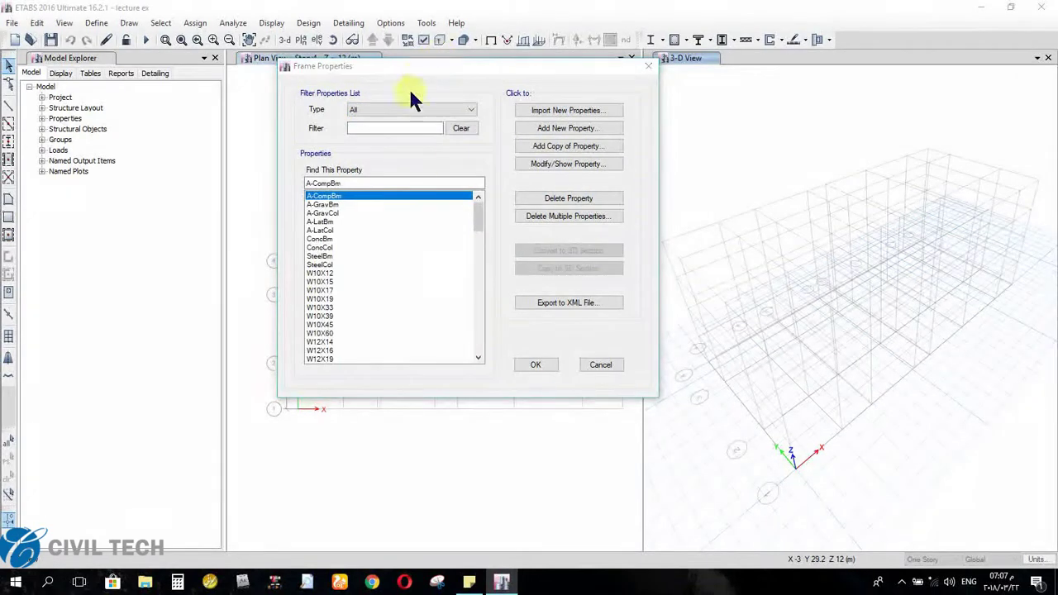
click(369, 130)
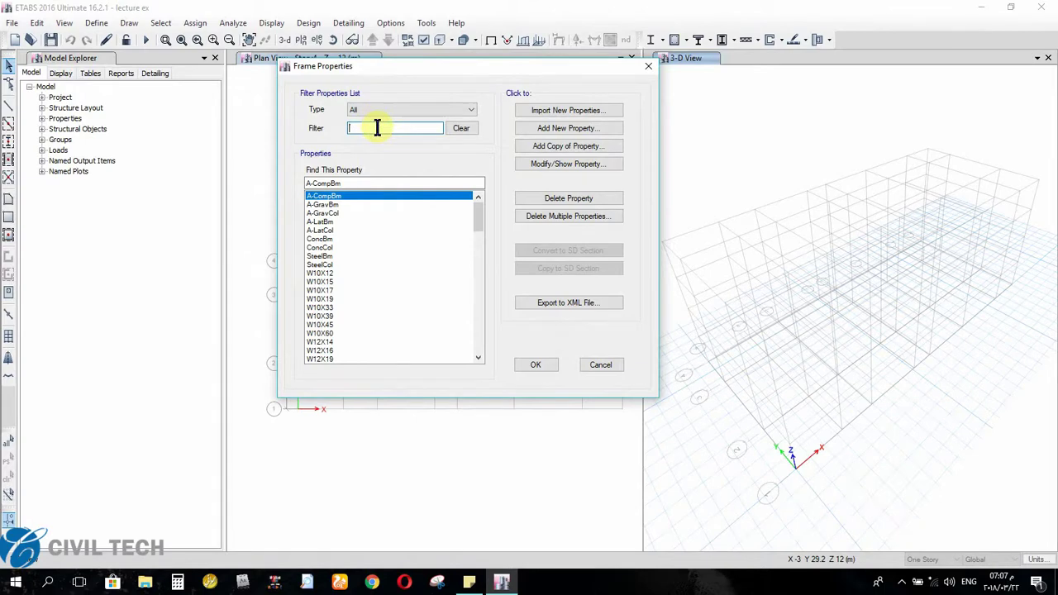
text(w)
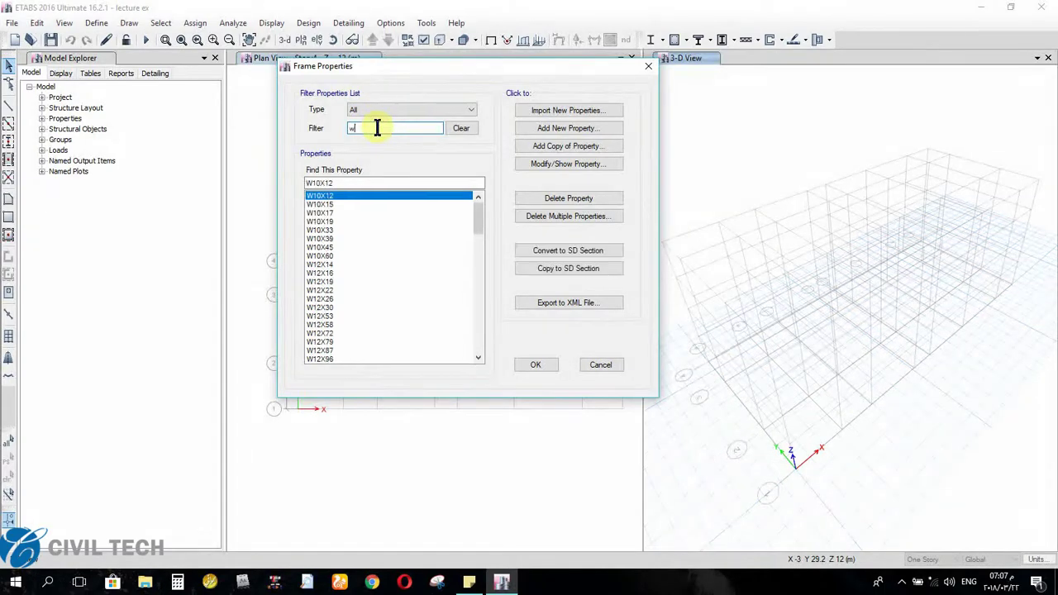
text(10x)
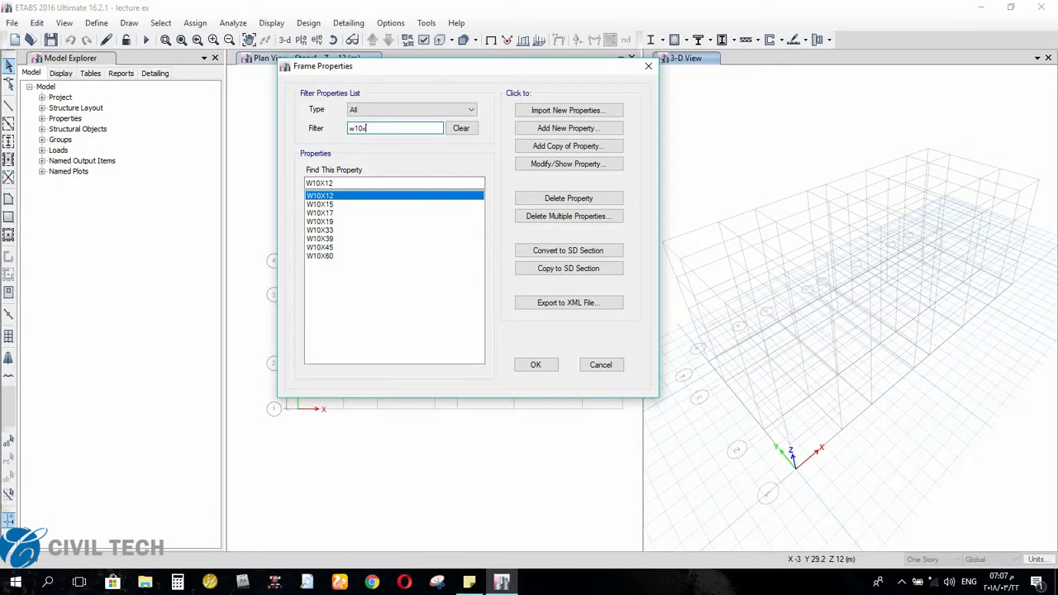
text(39)
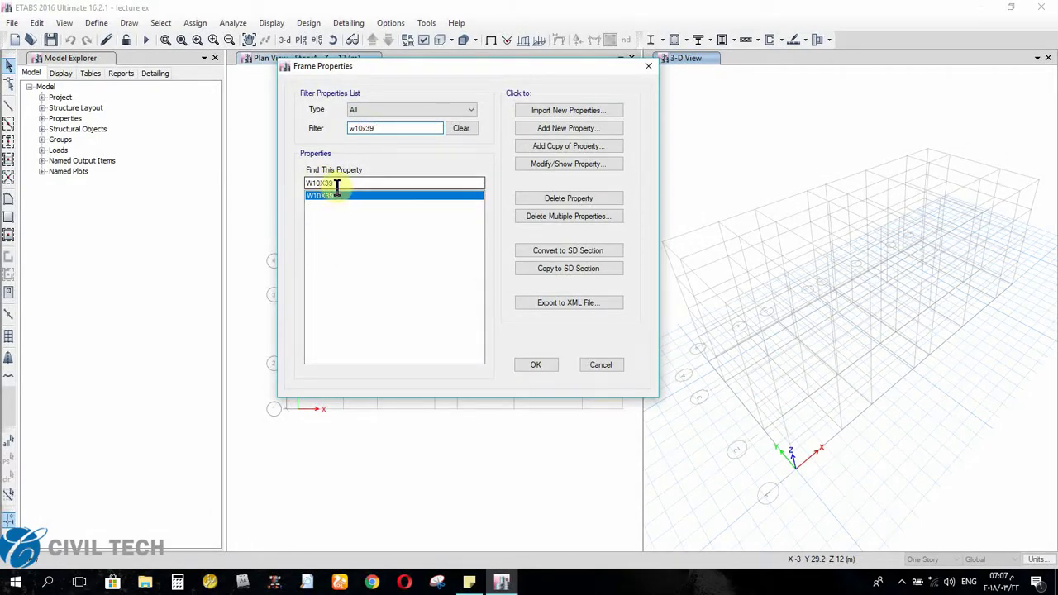
Clear the section name from the property search entry.
click(341, 183)
drag(341, 183, 296, 176)
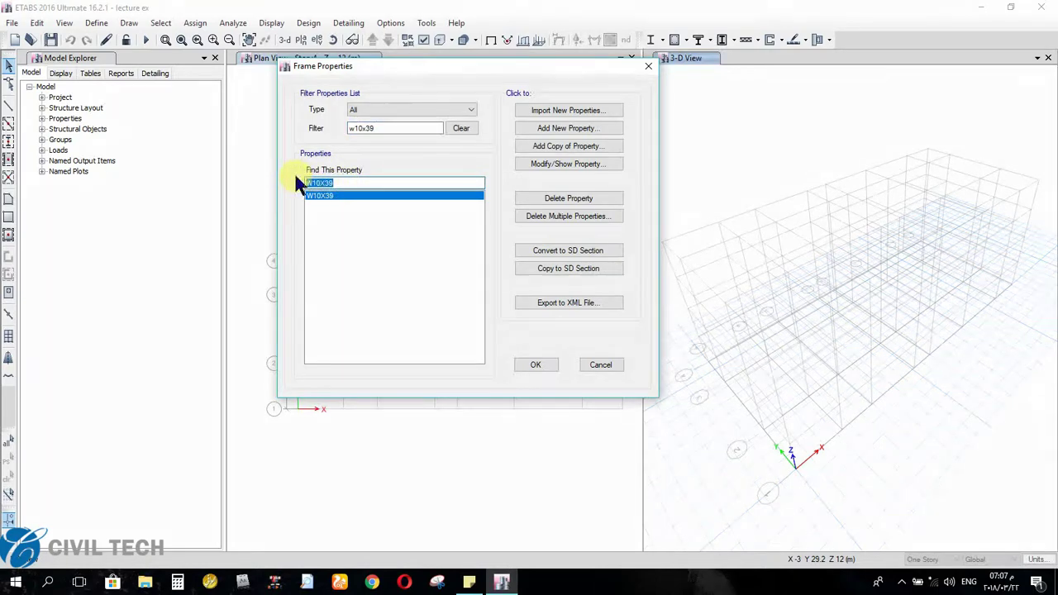
key(BackSpace)
click(374, 130)
drag(378, 128, 343, 128)
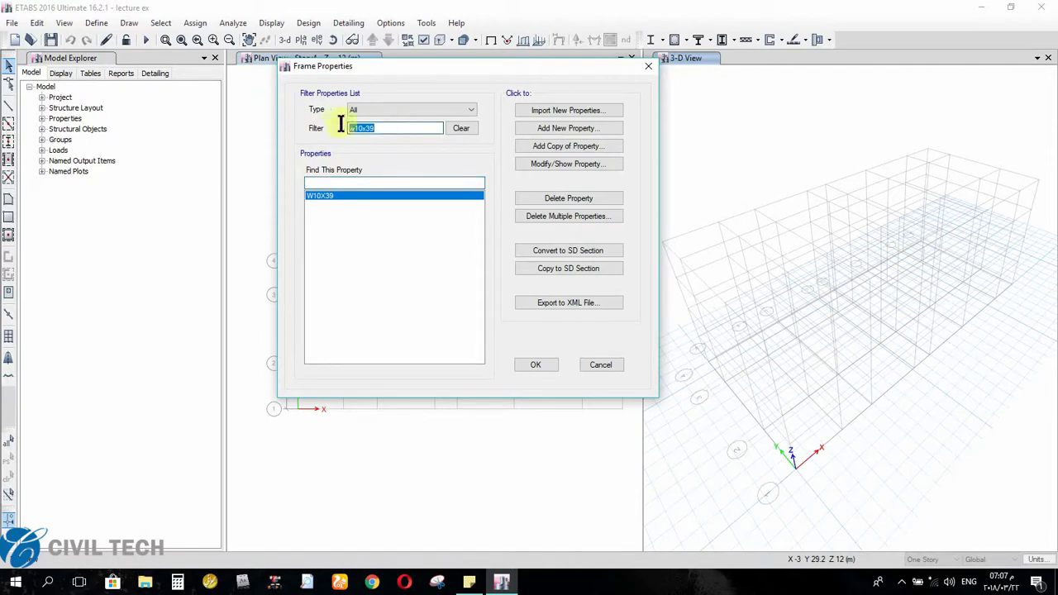
click(391, 130)
drag(435, 67, 408, 59)
click(443, 101)
click(348, 110)
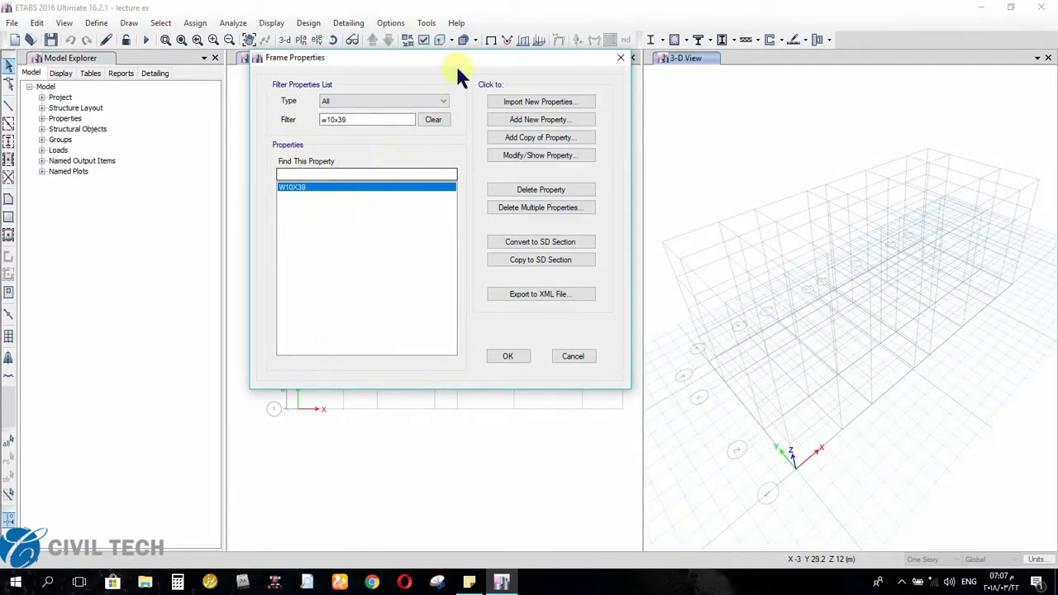
drag(456, 63, 431, 63)
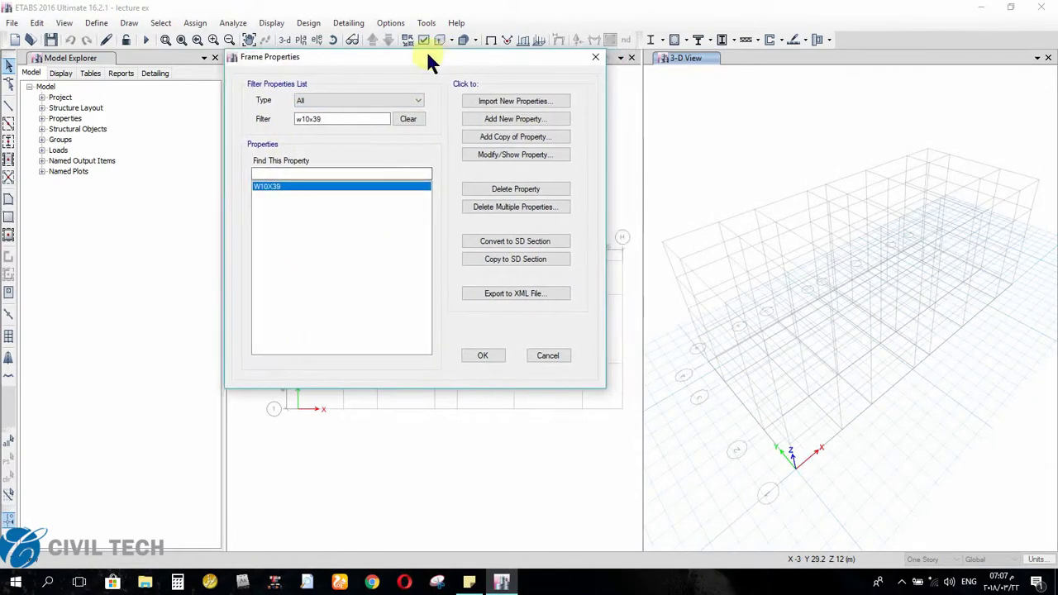
Start importing new frame properties and review the available section shapes.
click(478, 100)
drag(439, 144, 490, 78)
click(622, 118)
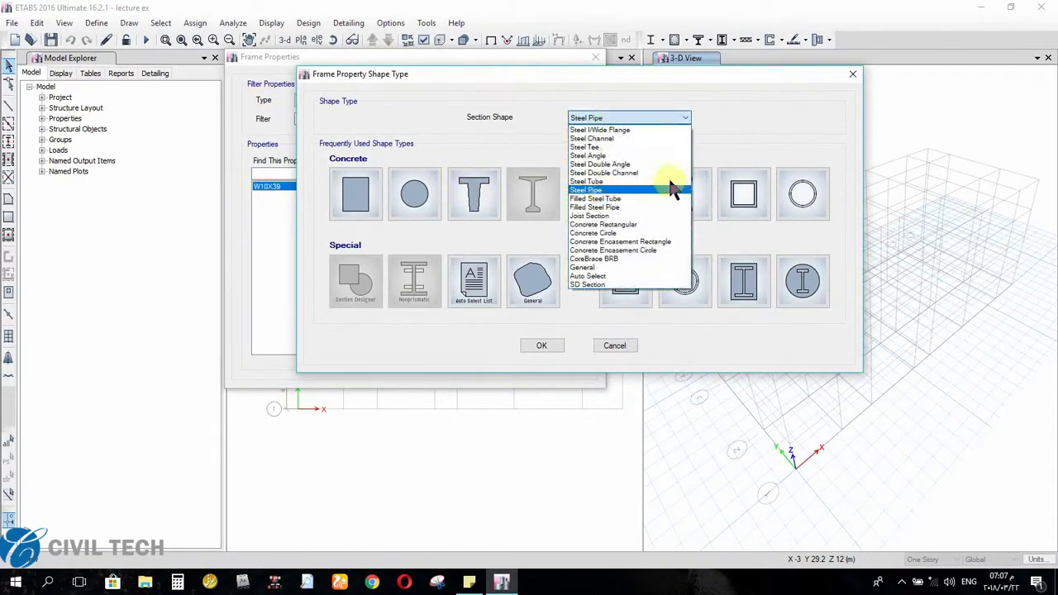
click(529, 79)
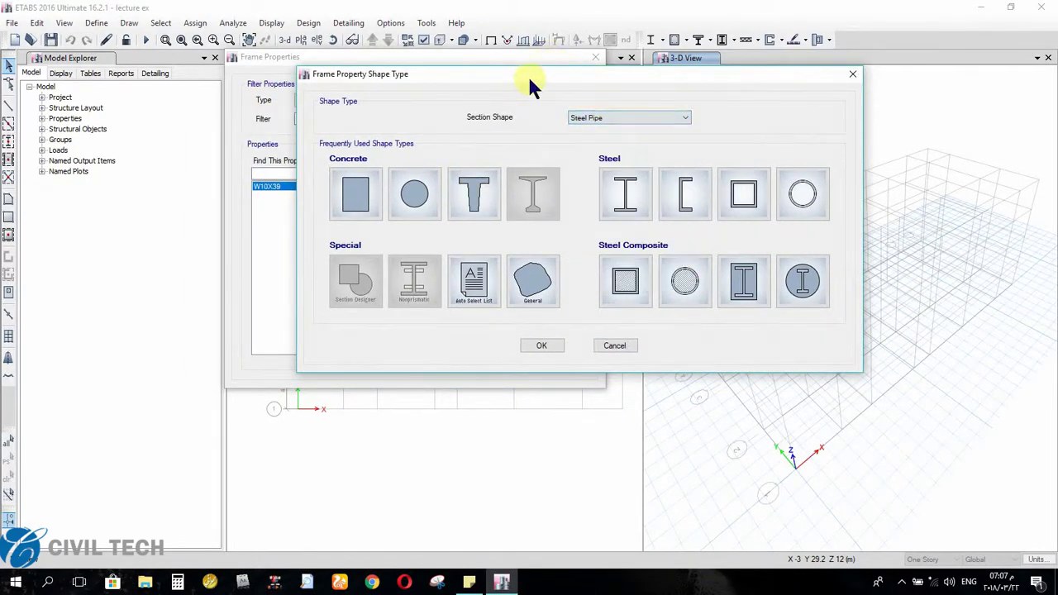
drag(534, 79, 518, 75)
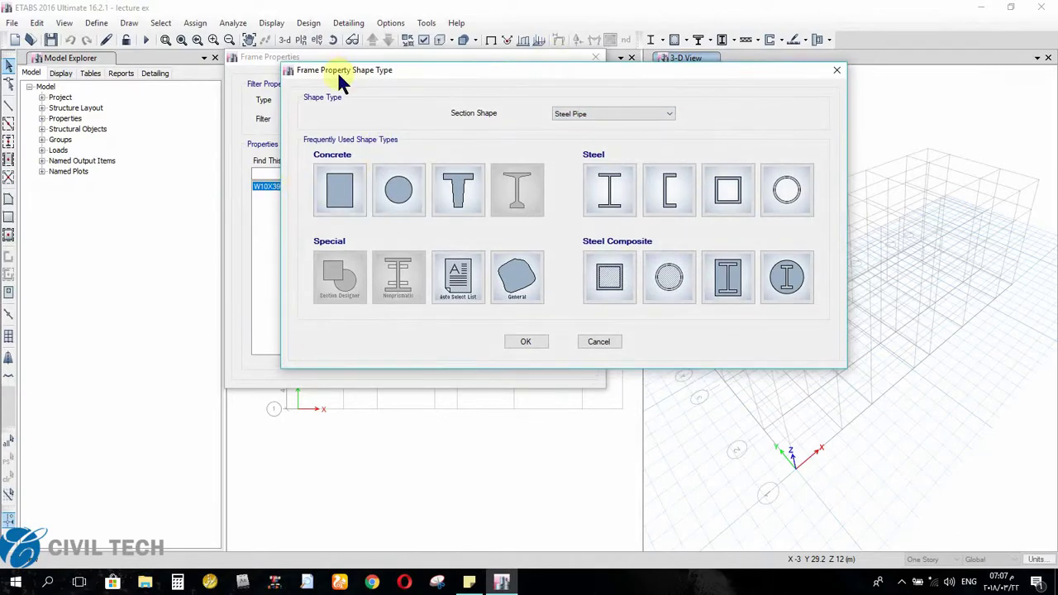
drag(339, 72, 421, 62)
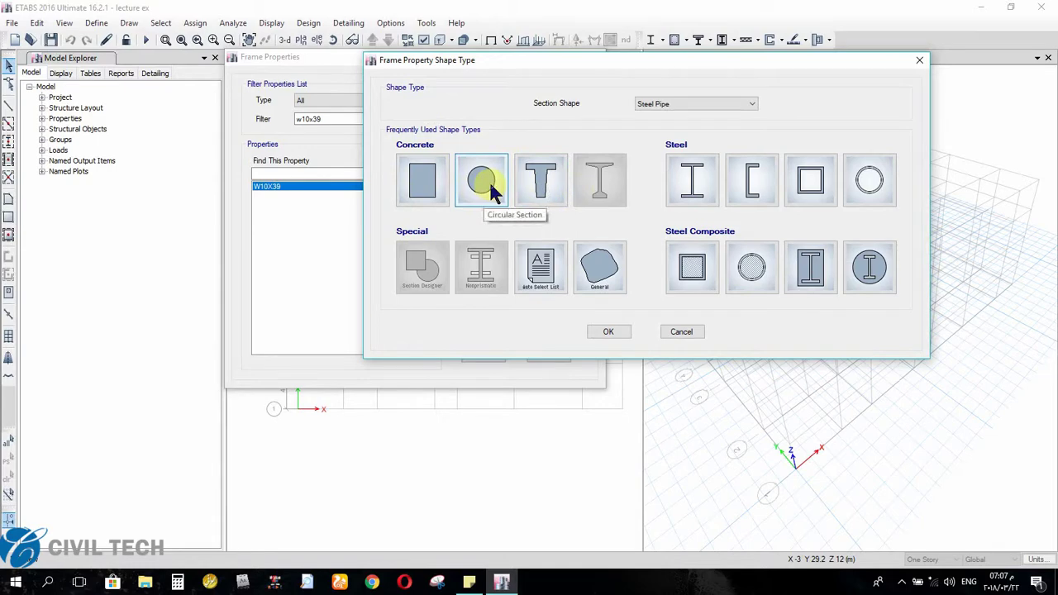
drag(554, 61, 440, 62)
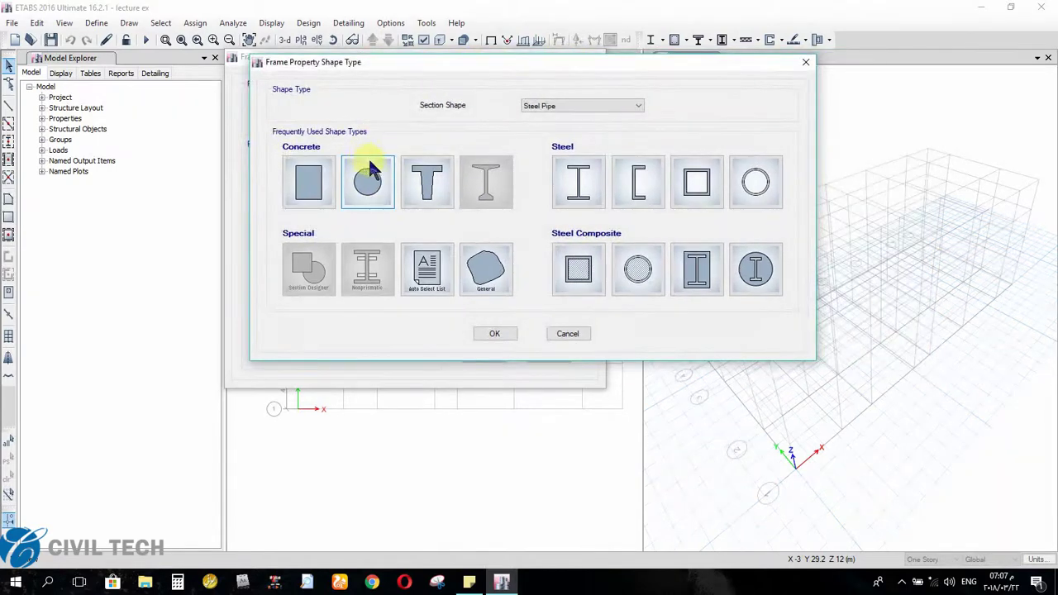
drag(587, 62, 564, 63)
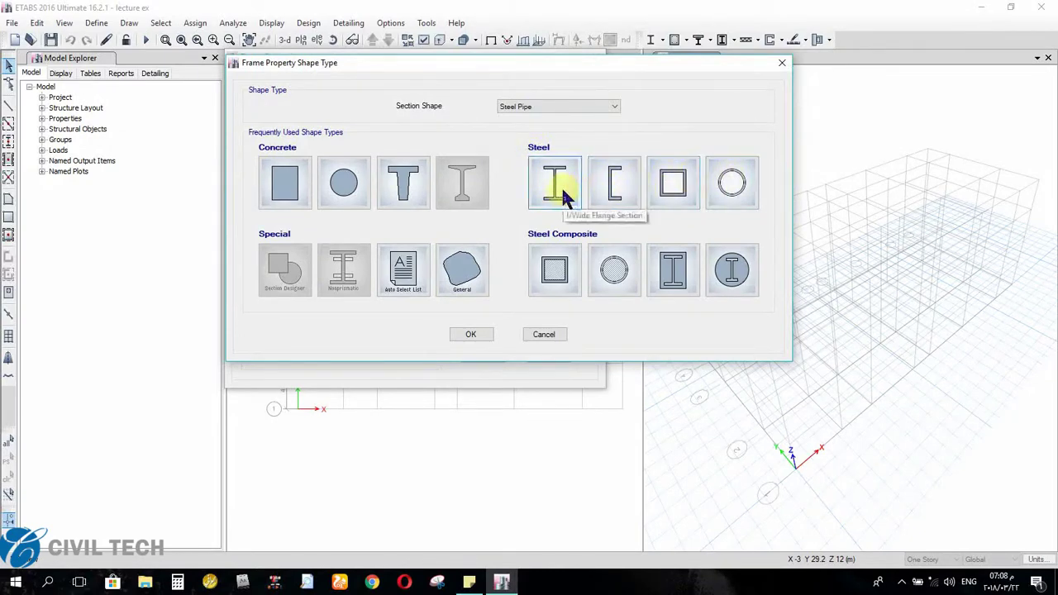
drag(545, 60, 525, 62)
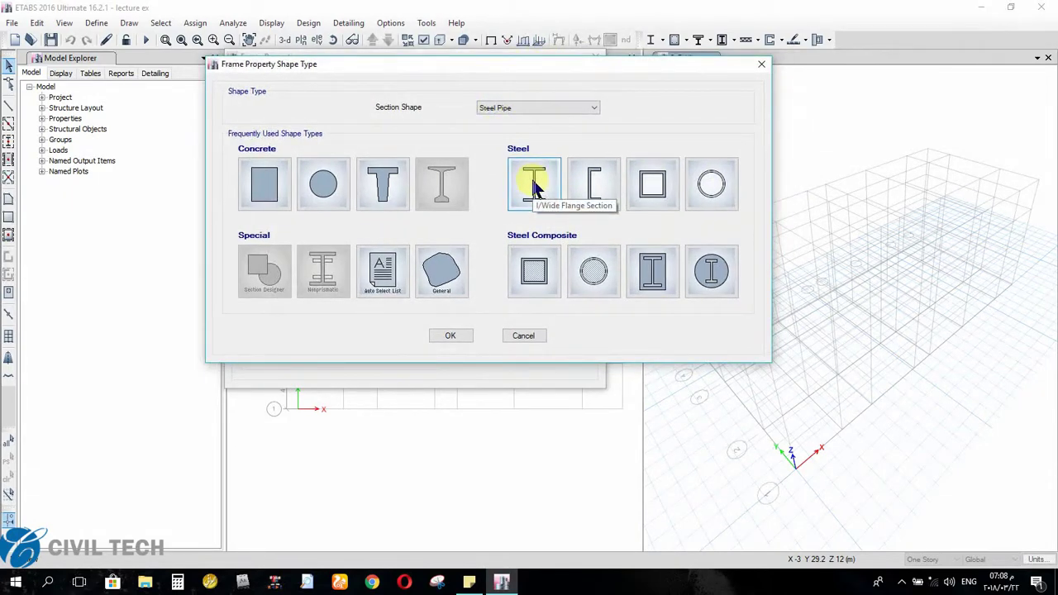
drag(540, 64, 695, 49)
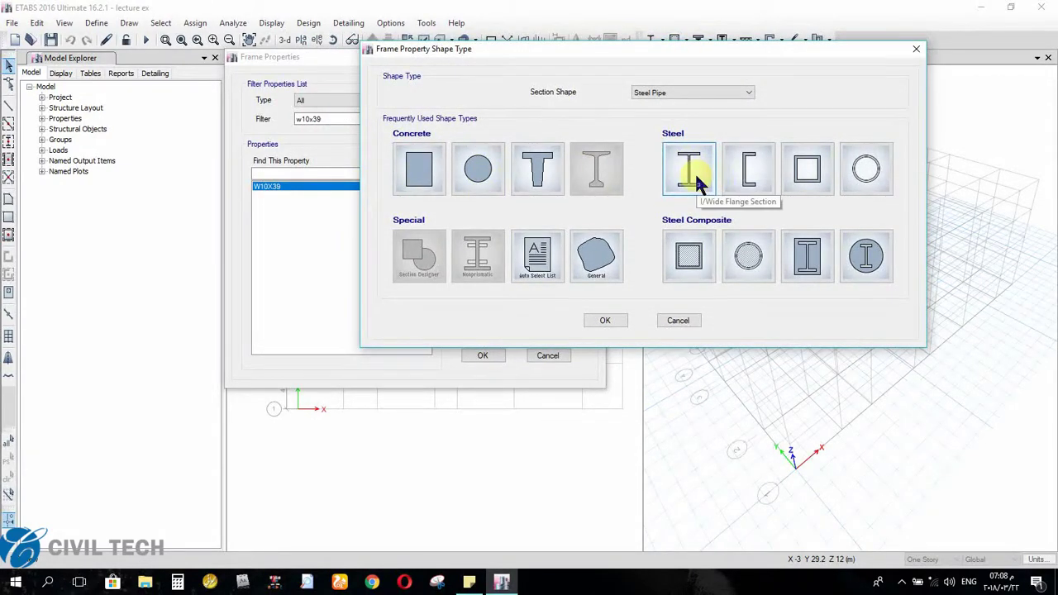
Choose the steel channel shape for the import and select AISC14M as the XML property file.
click(747, 167)
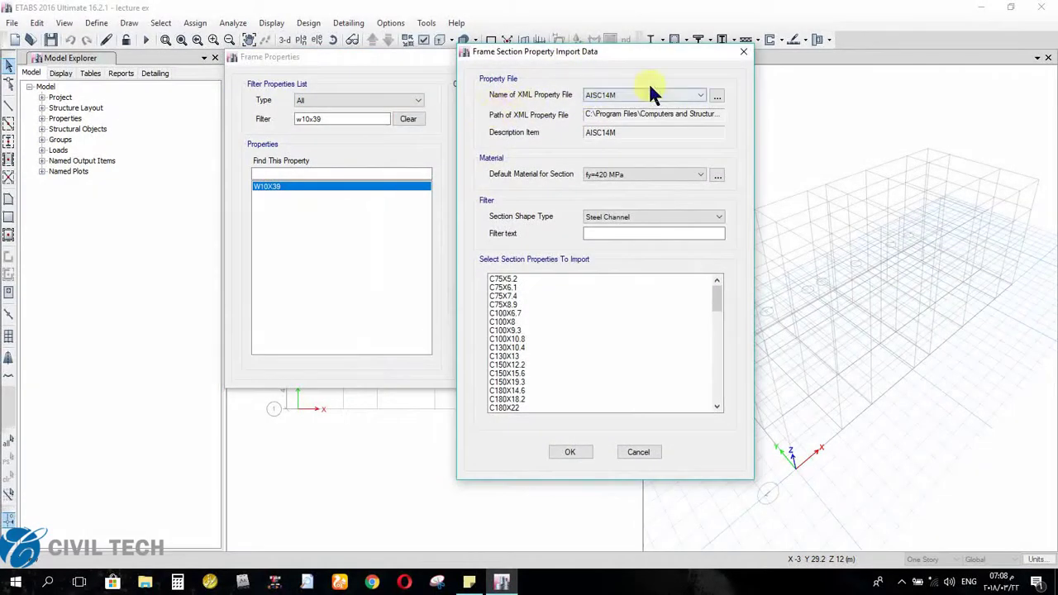
click(626, 96)
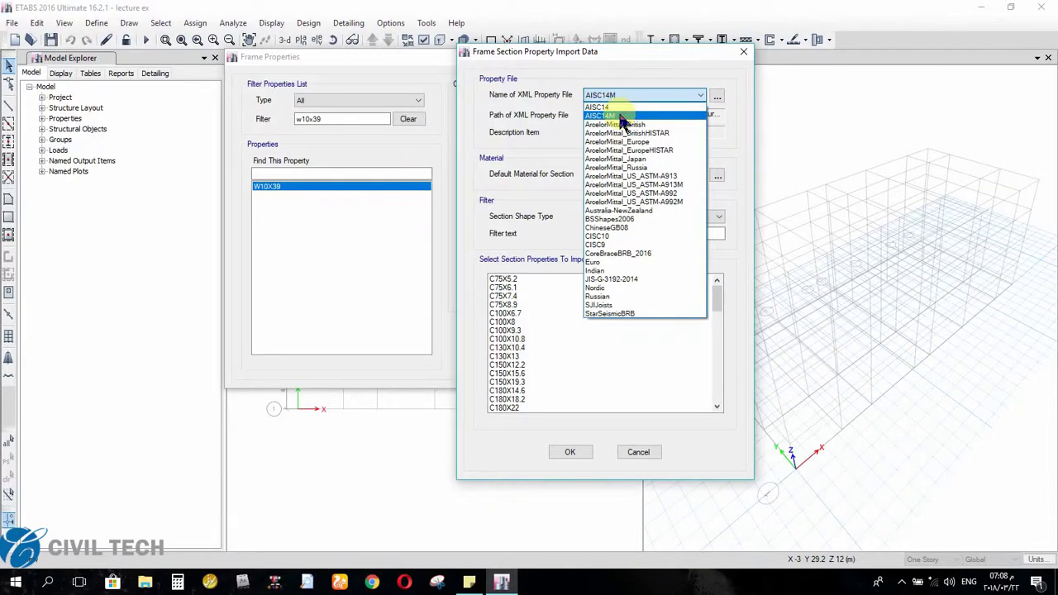
click(620, 116)
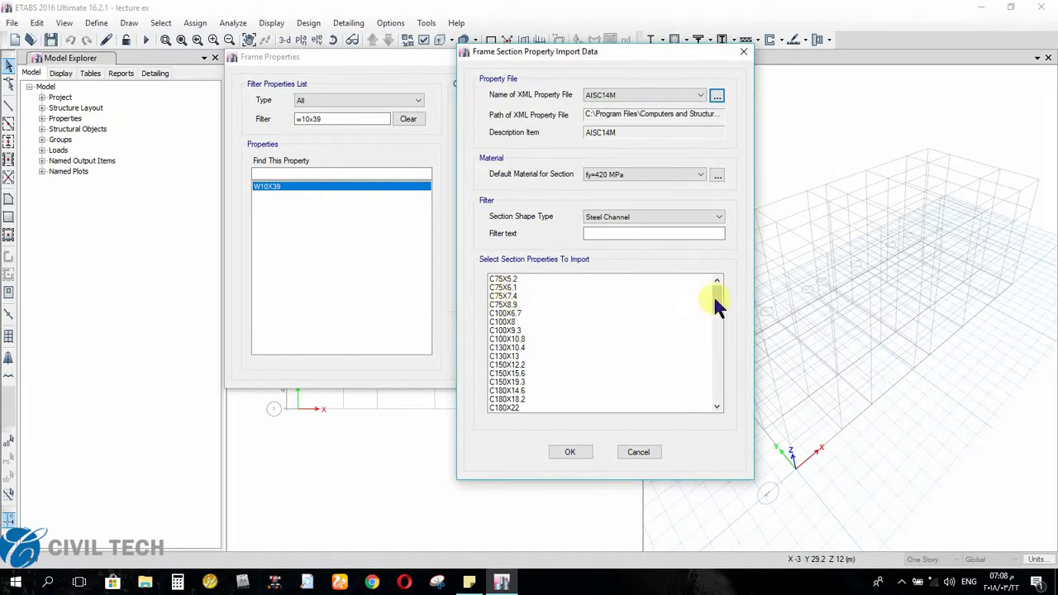
drag(716, 303, 614, 291)
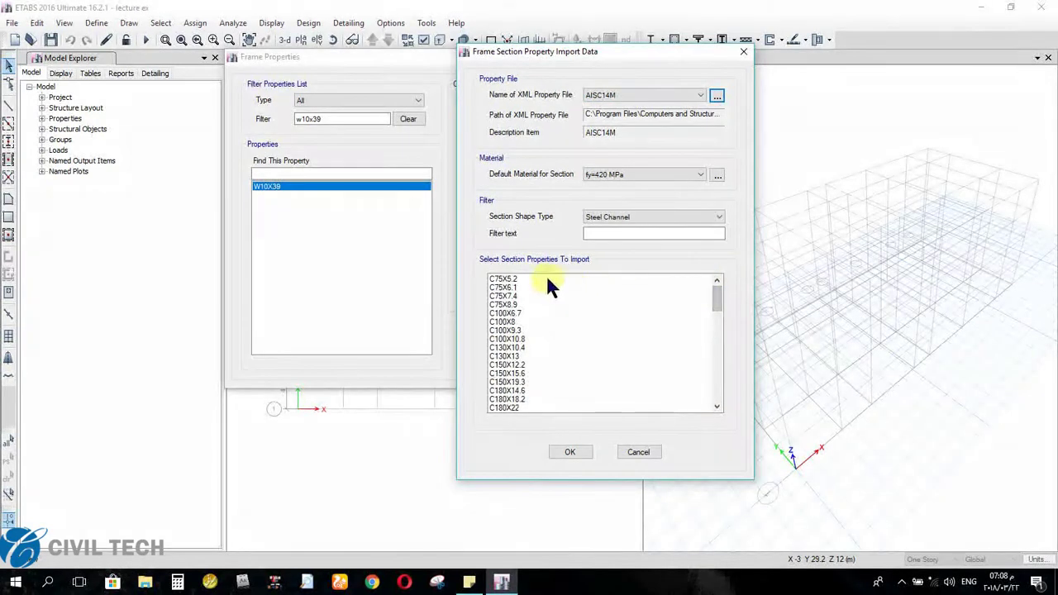
drag(619, 50, 593, 38)
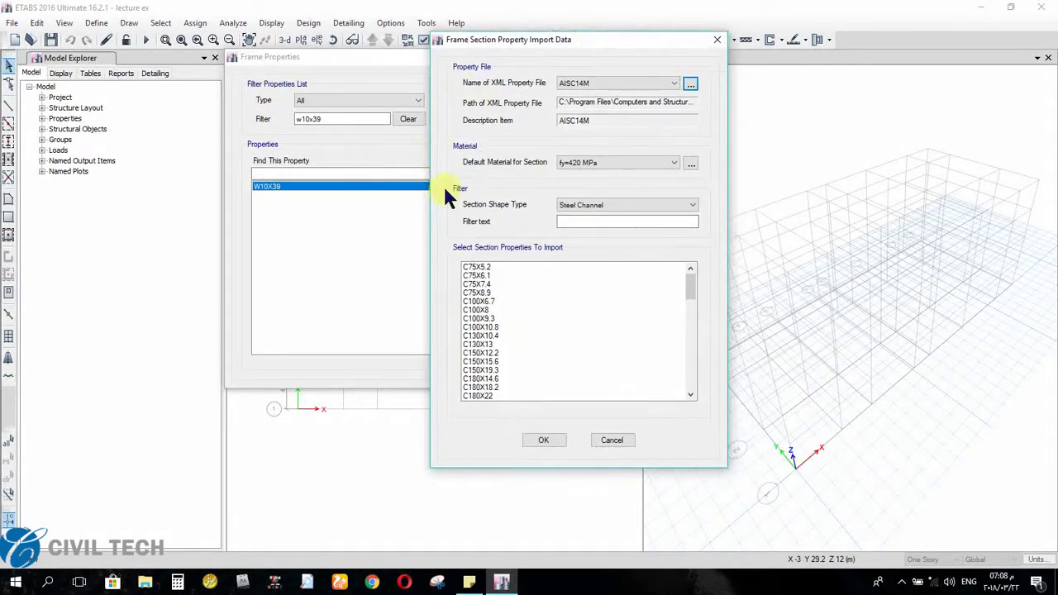
Select fy=420 MPa as the default section material and review the section shape types offered for filtering.
click(616, 163)
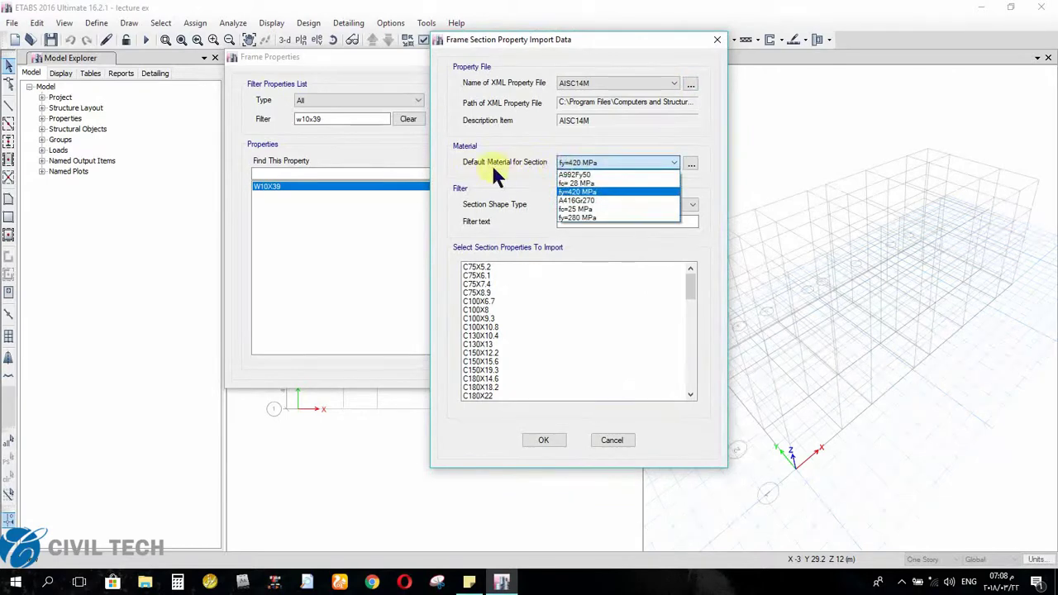
click(569, 191)
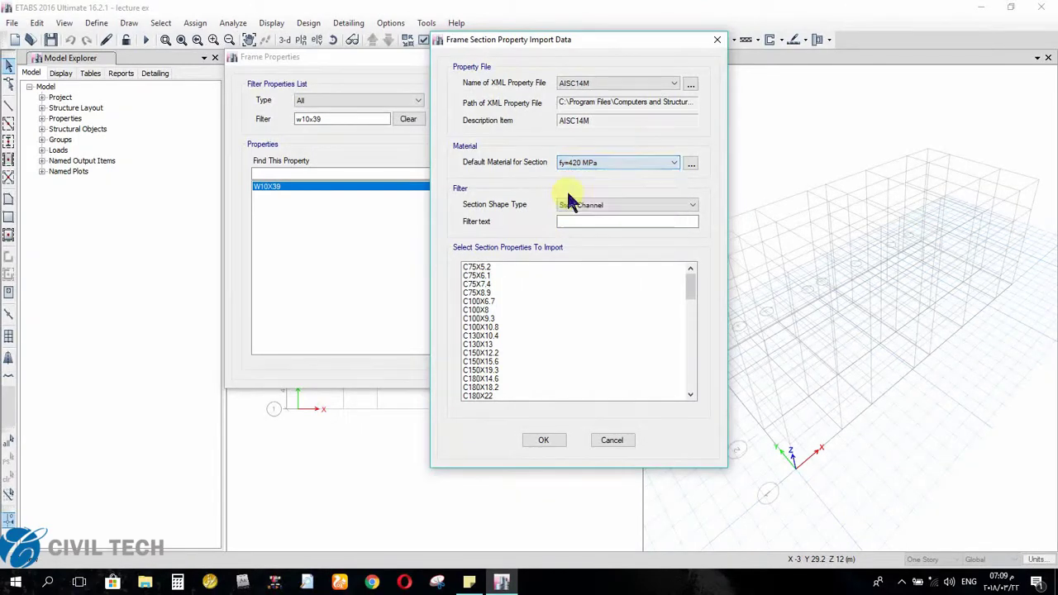
drag(511, 43, 506, 13)
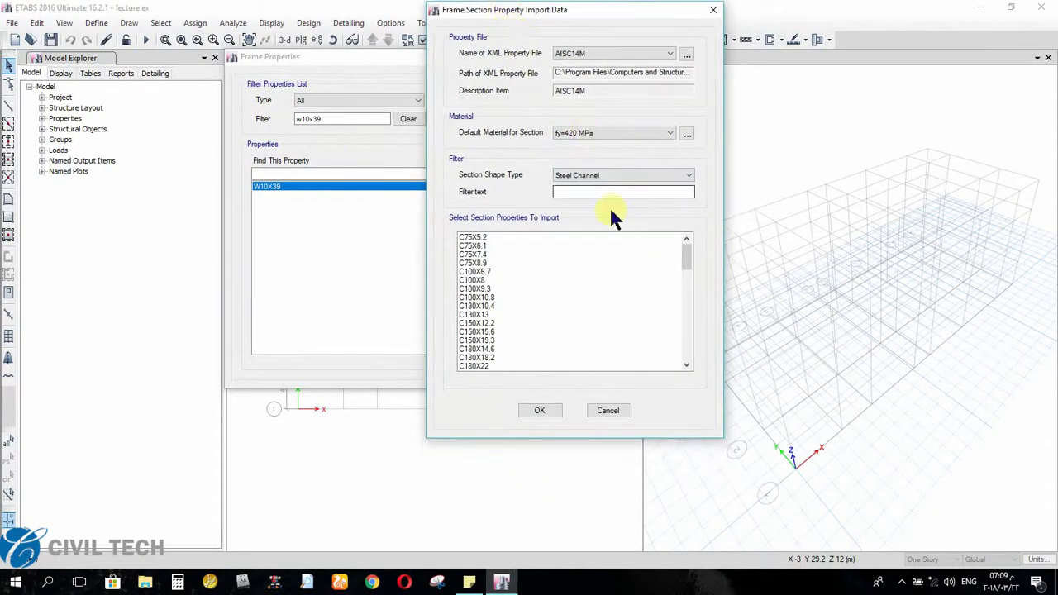
click(591, 176)
click(589, 177)
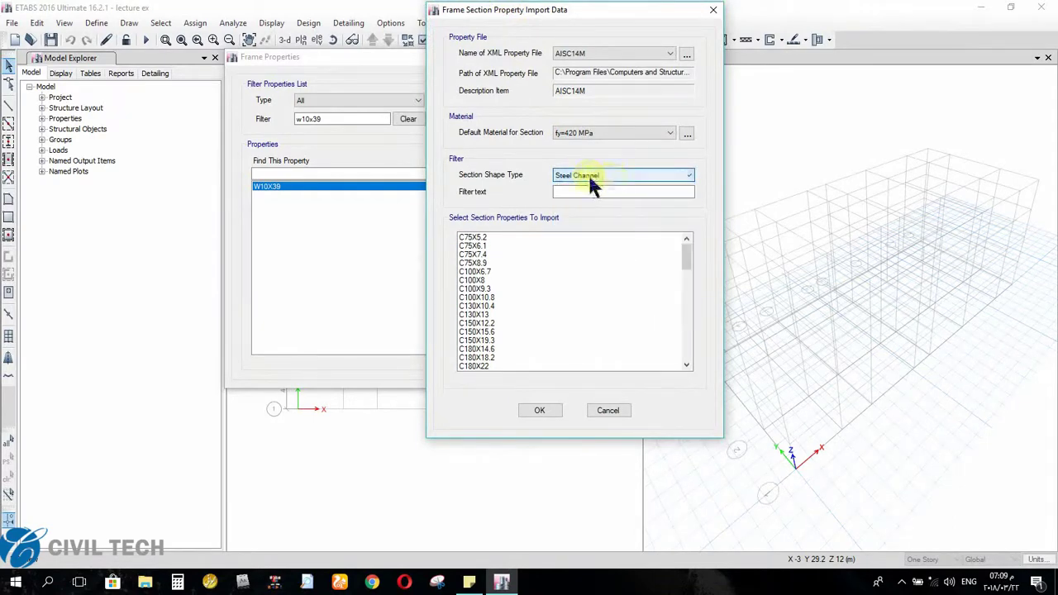
click(619, 176)
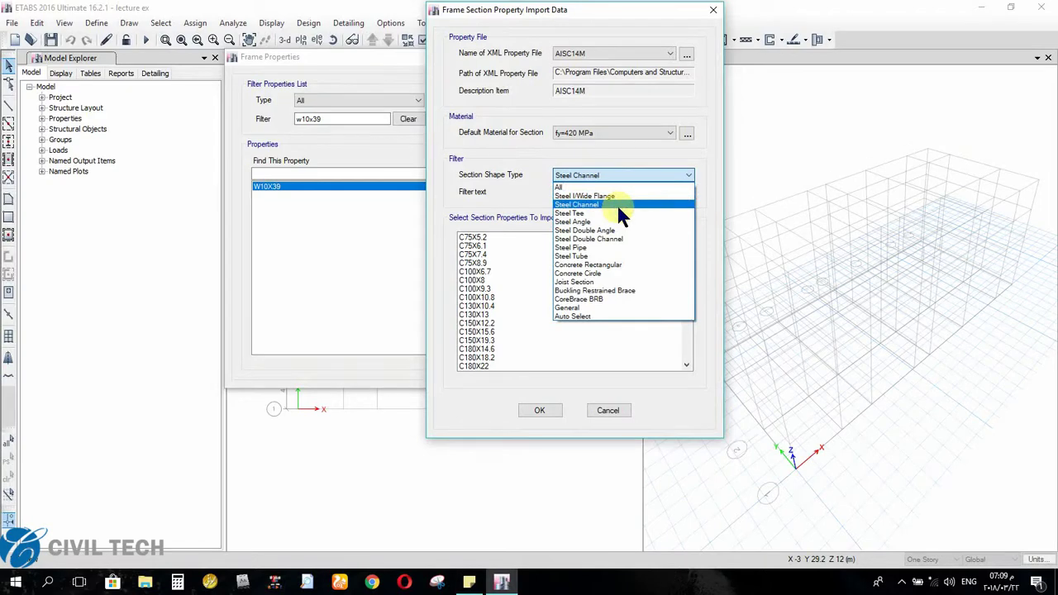
click(587, 12)
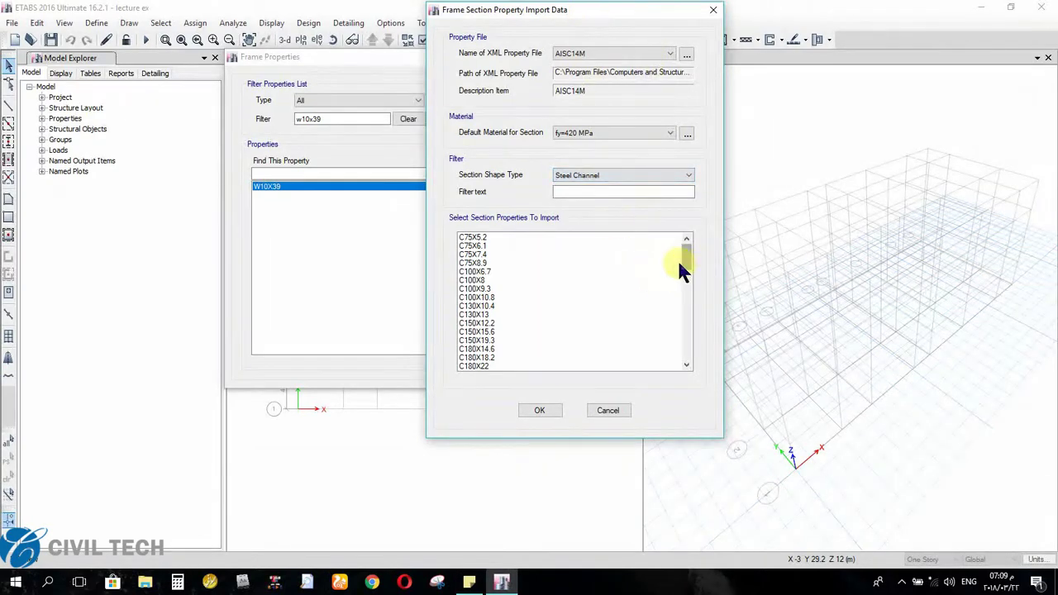
Import all the listed steel channel sections, from C75X5.2 through MC460X86.
click(480, 237)
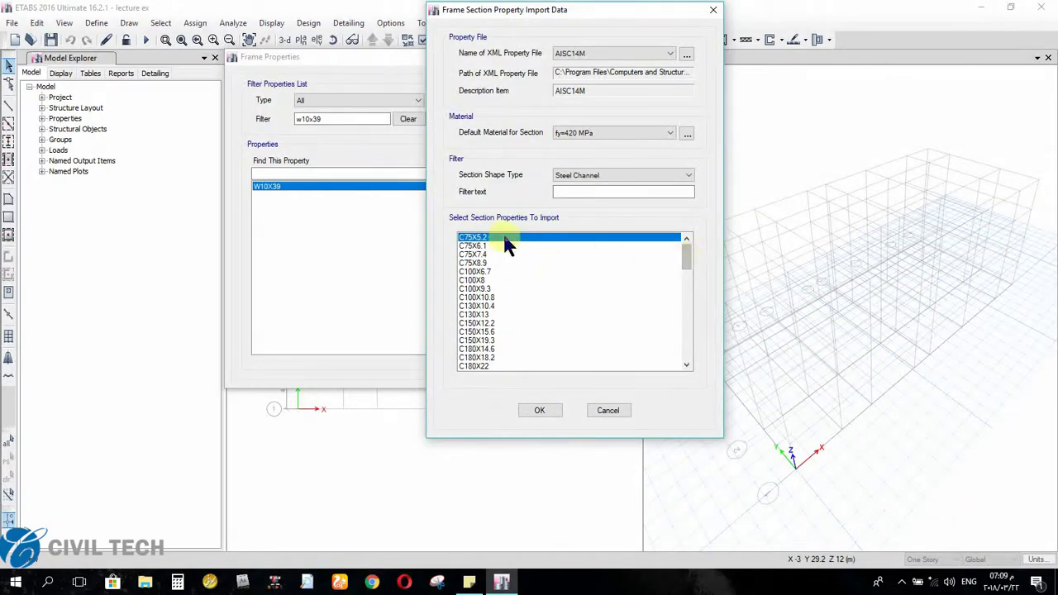
drag(691, 267, 687, 363)
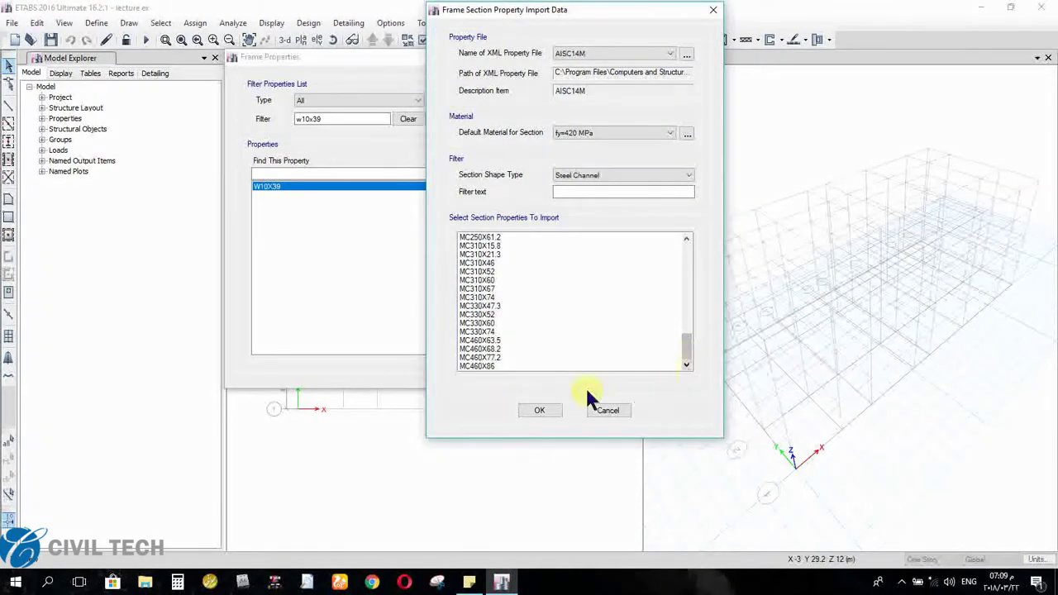
shift+click(475, 366)
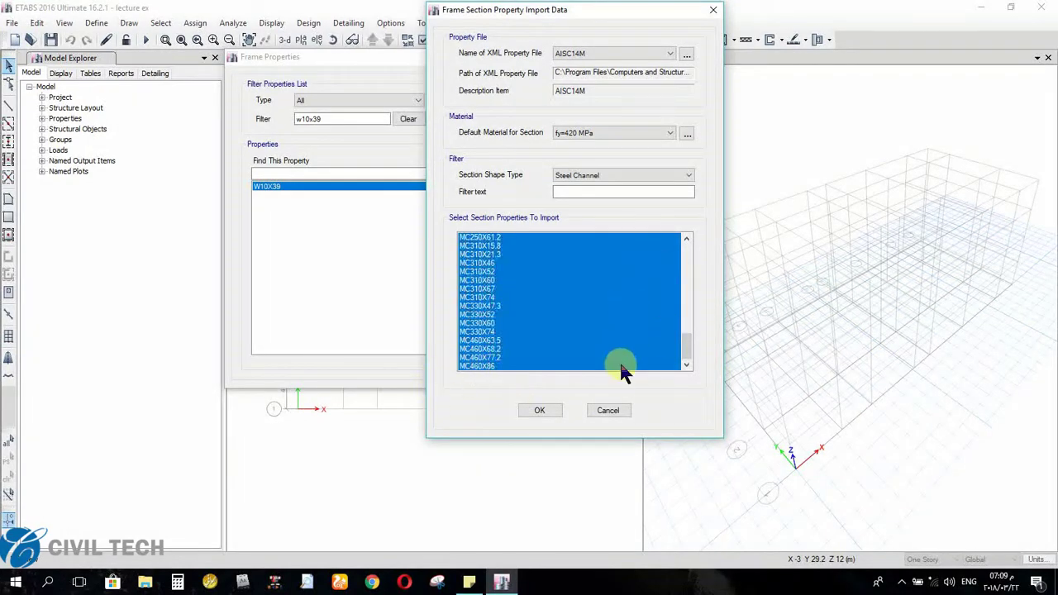
click(537, 411)
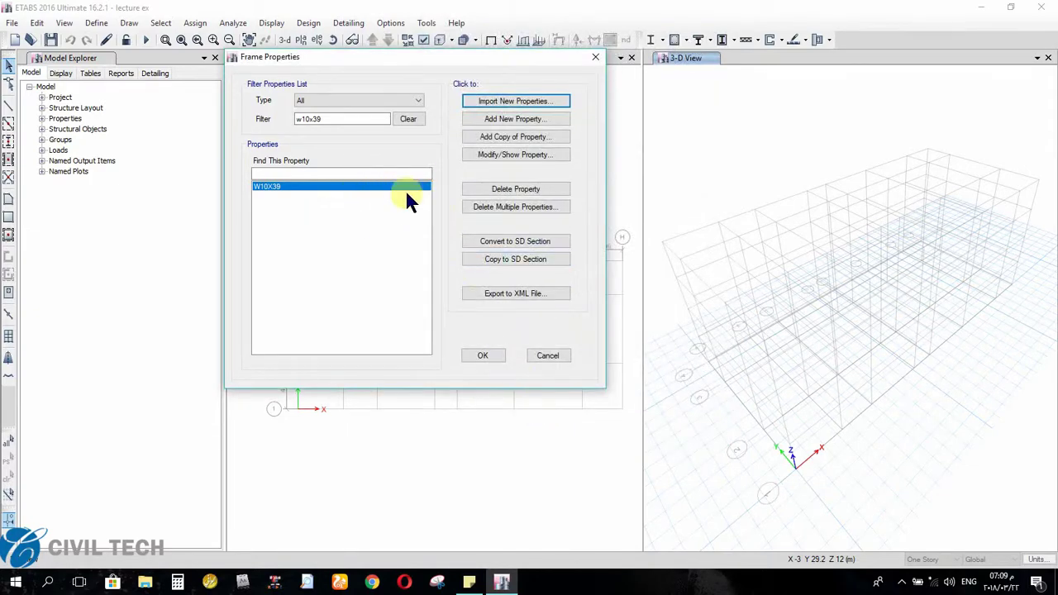
Filter the frame properties list by the Steel Channel type.
click(345, 100)
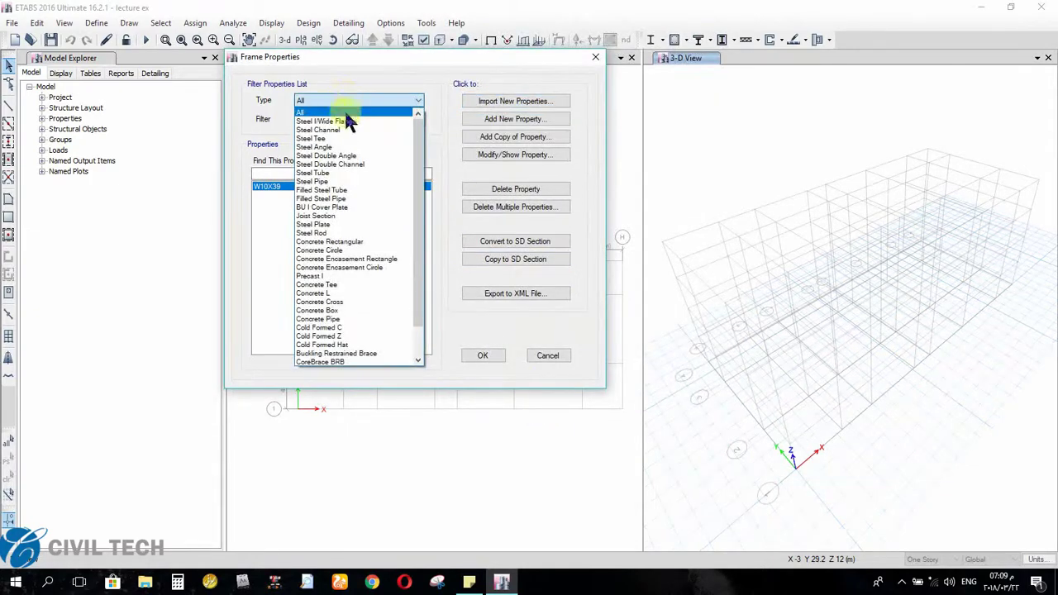
click(338, 129)
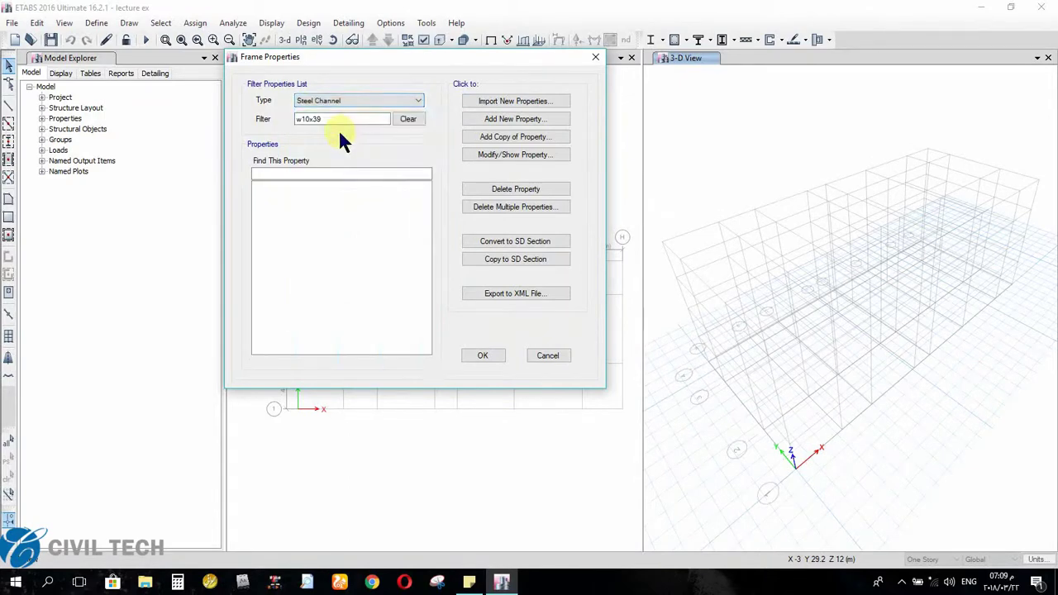
click(351, 106)
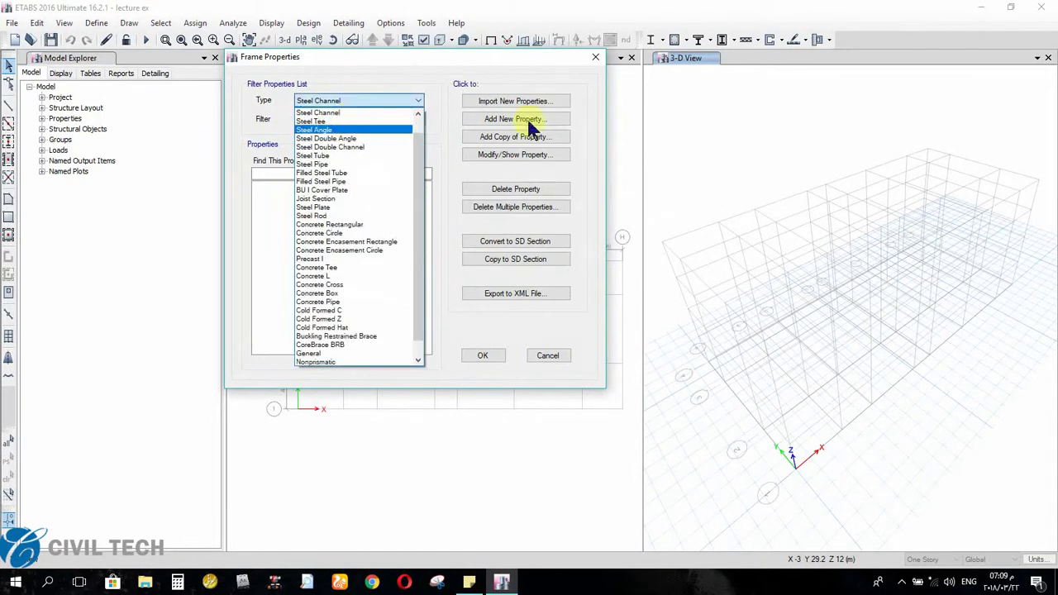
click(513, 98)
click(513, 100)
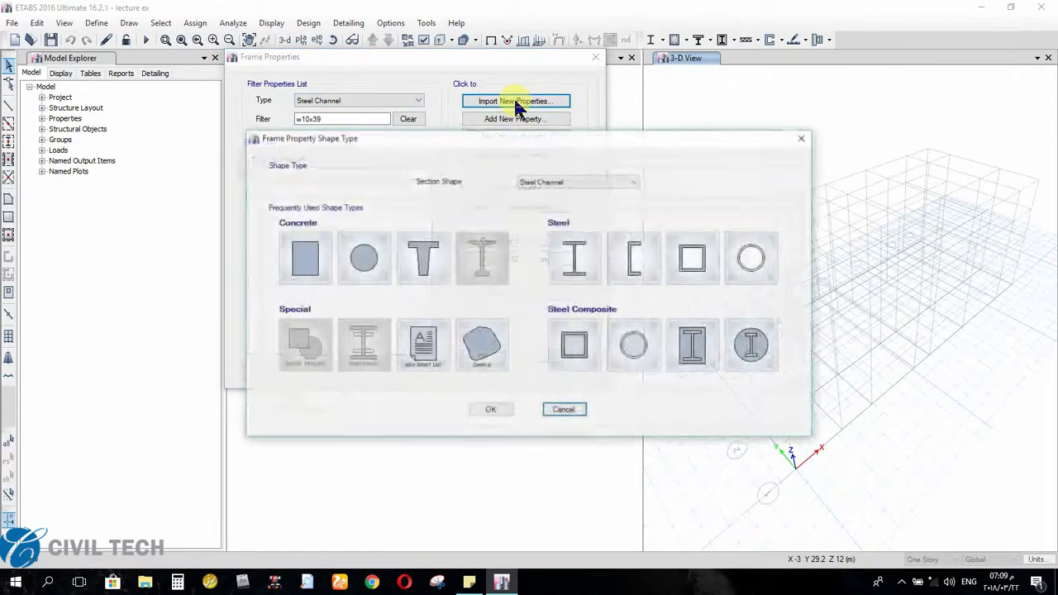
click(645, 258)
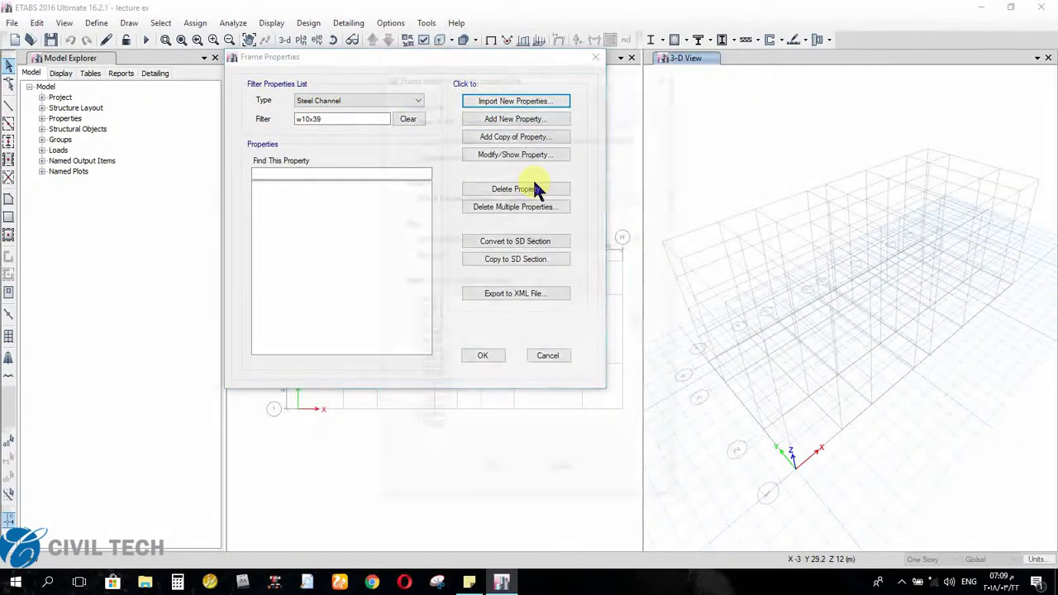
click(664, 73)
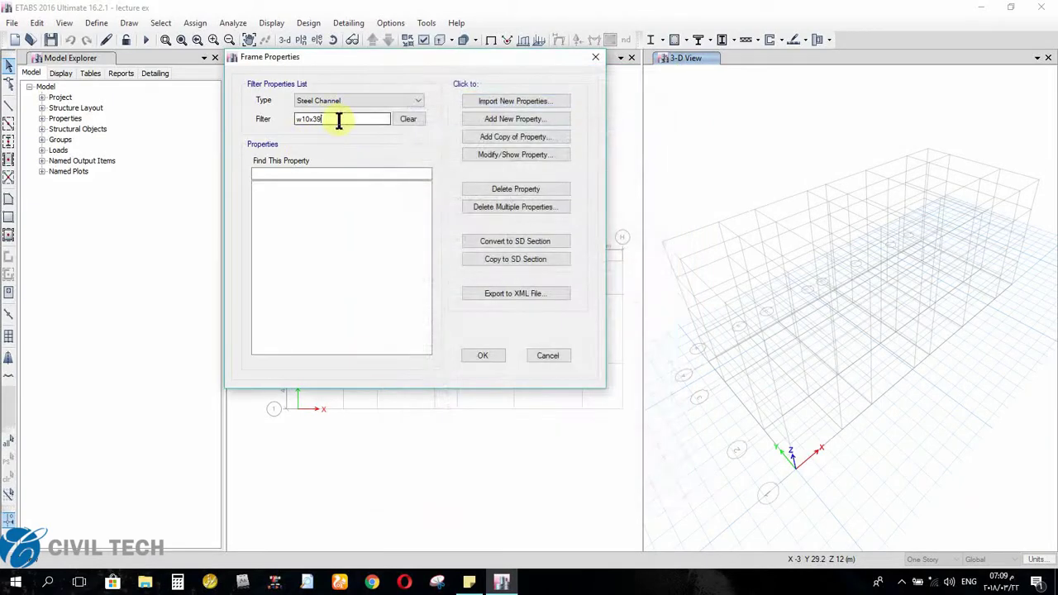
Remove the w10x39 filter text and look over the imported steel channel sections.
drag(338, 118, 239, 123)
key(BackSpace)
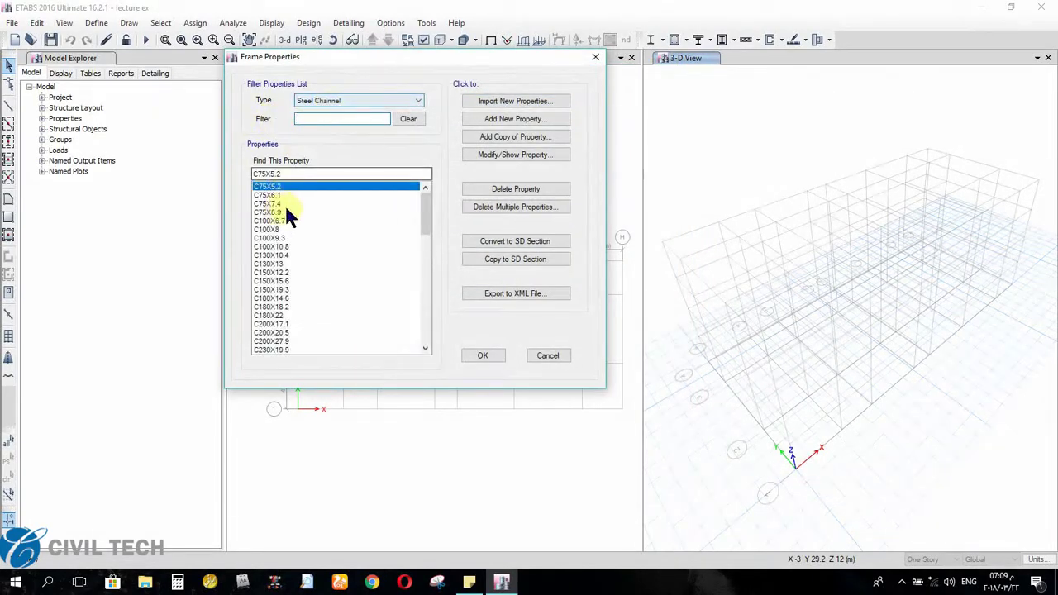
drag(422, 220, 289, 123)
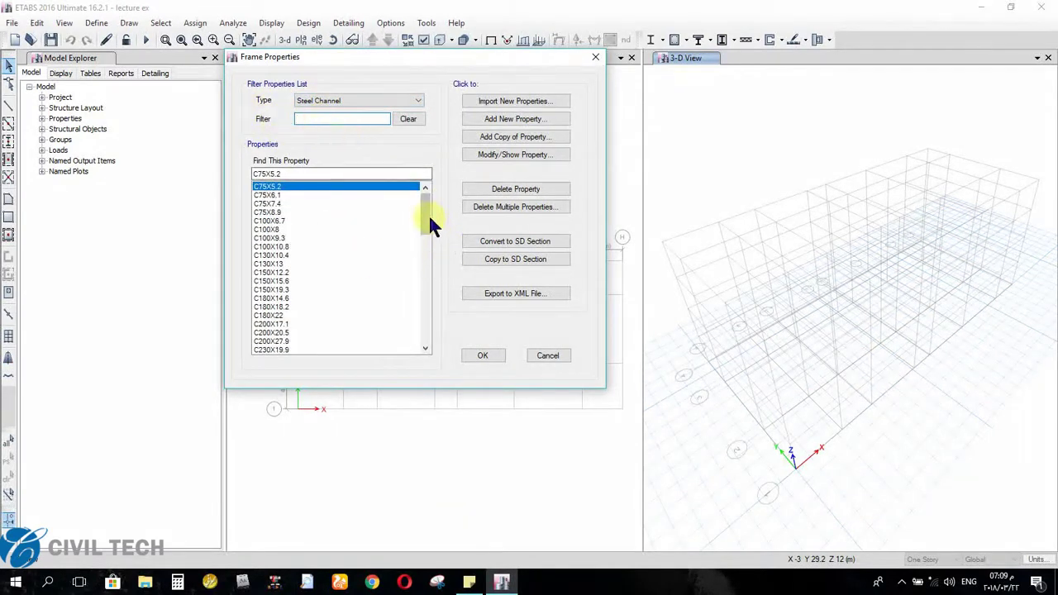
mouse_move(426, 217)
mouse_down()
mouse_move(416, 339)
mouse_move(417, 218)
mouse_up()
Import all steel pipe sections from the AISC14M property file, from HSS42.2X3.6 through PIPE305XS.
click(505, 101)
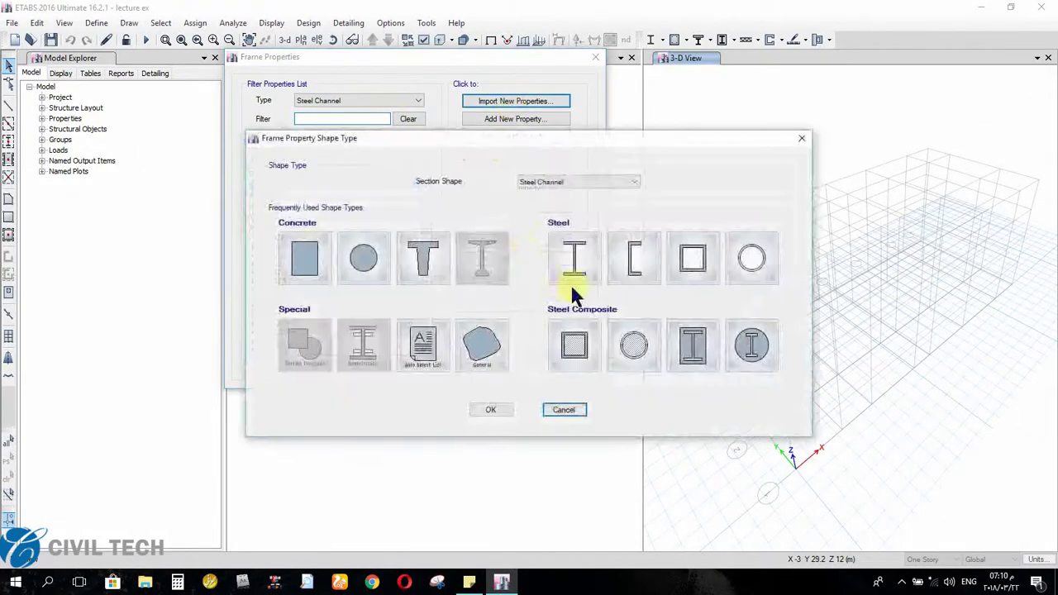
click(733, 252)
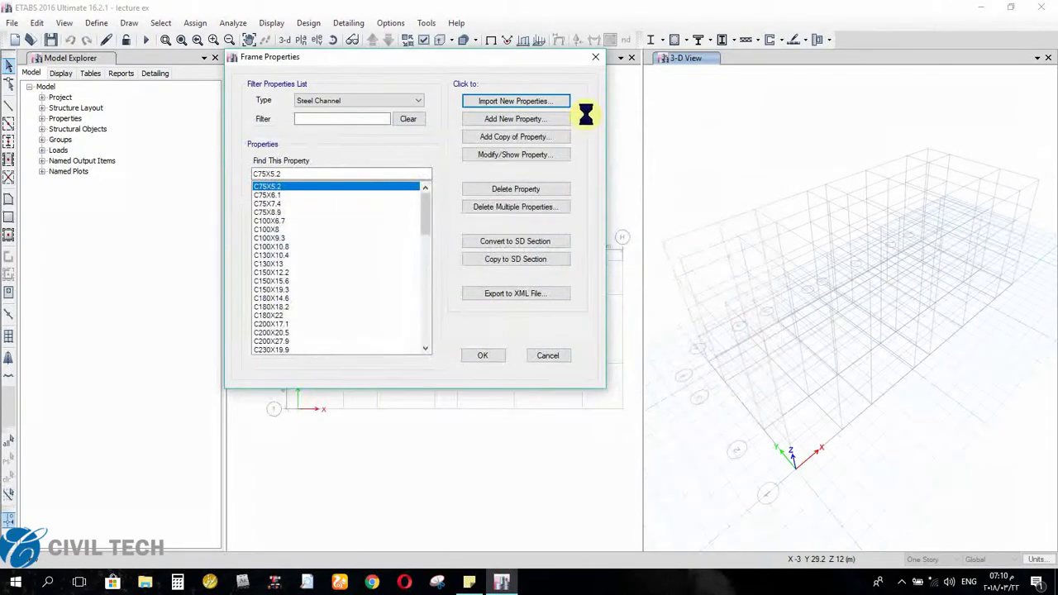
drag(544, 80, 594, 28)
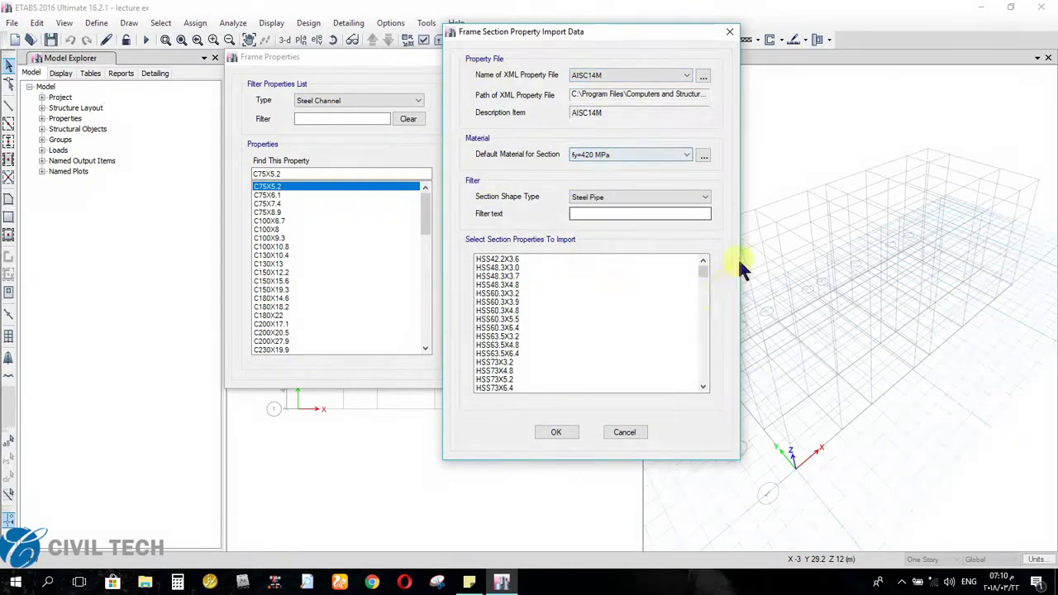
click(488, 260)
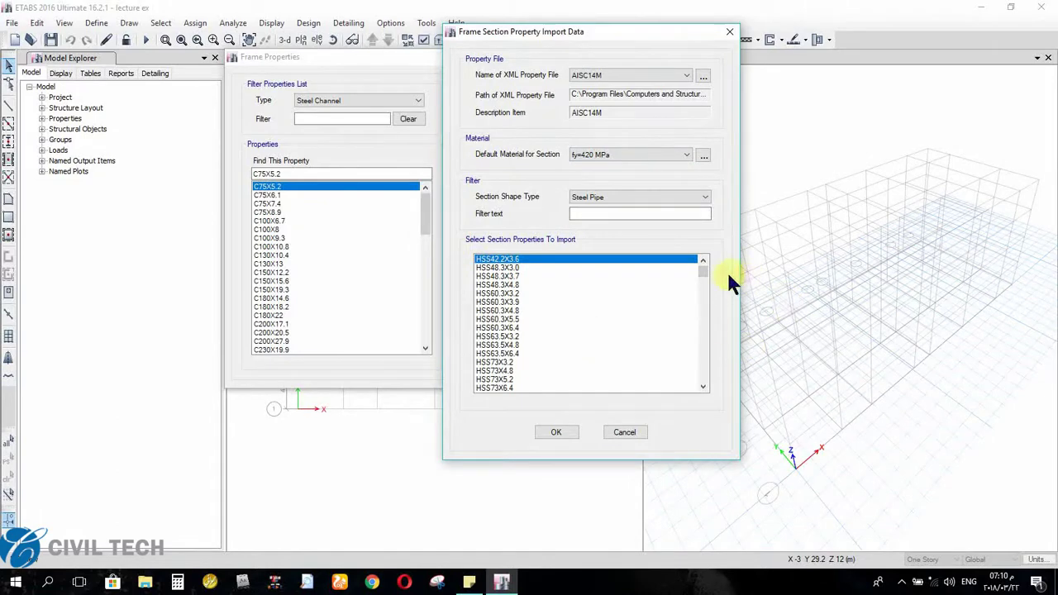
drag(707, 271, 702, 386)
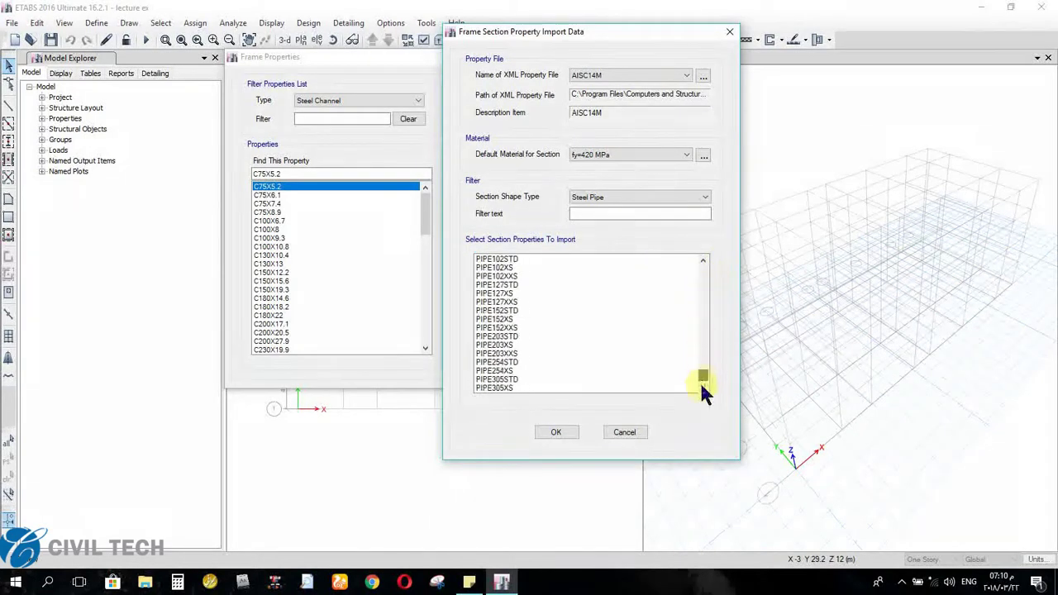
shift+click(487, 388)
click(561, 438)
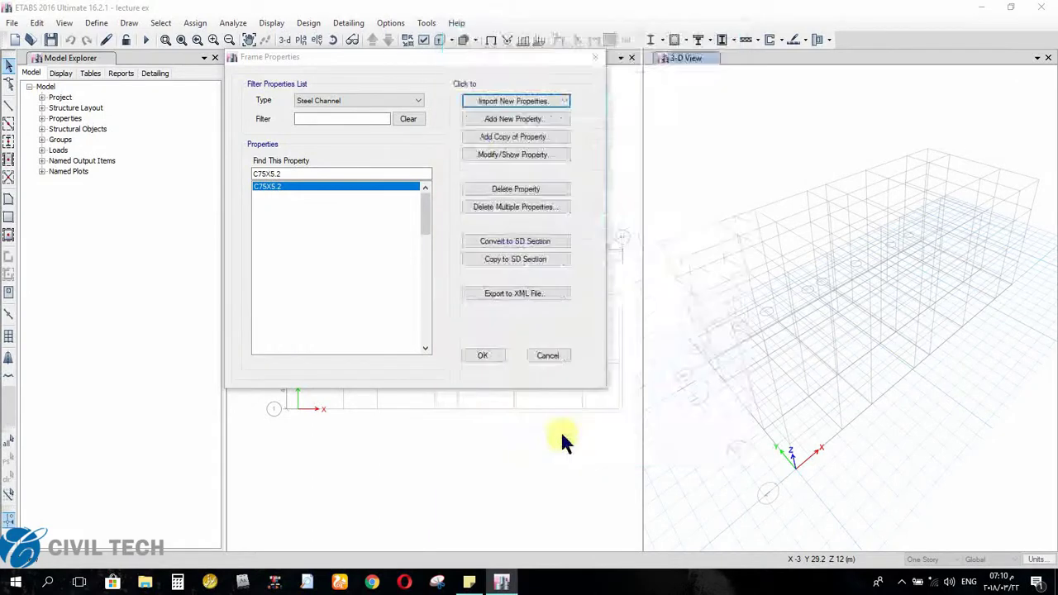
Filter the frame properties list by the Steel Pipe type and look over the imported pipe sections.
click(323, 102)
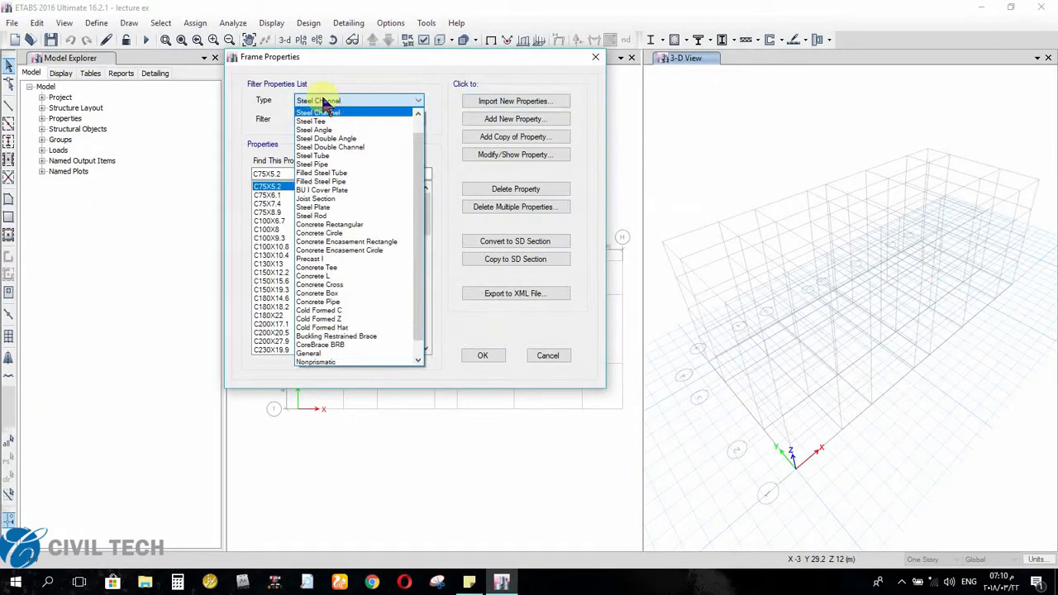
click(331, 163)
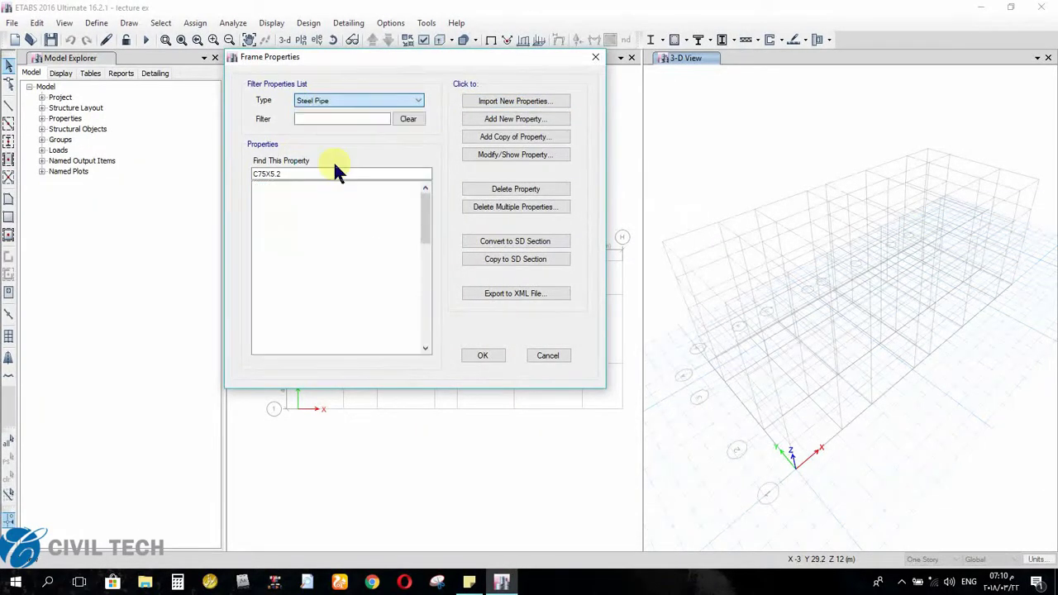
scroll(335, 227, down, 15)
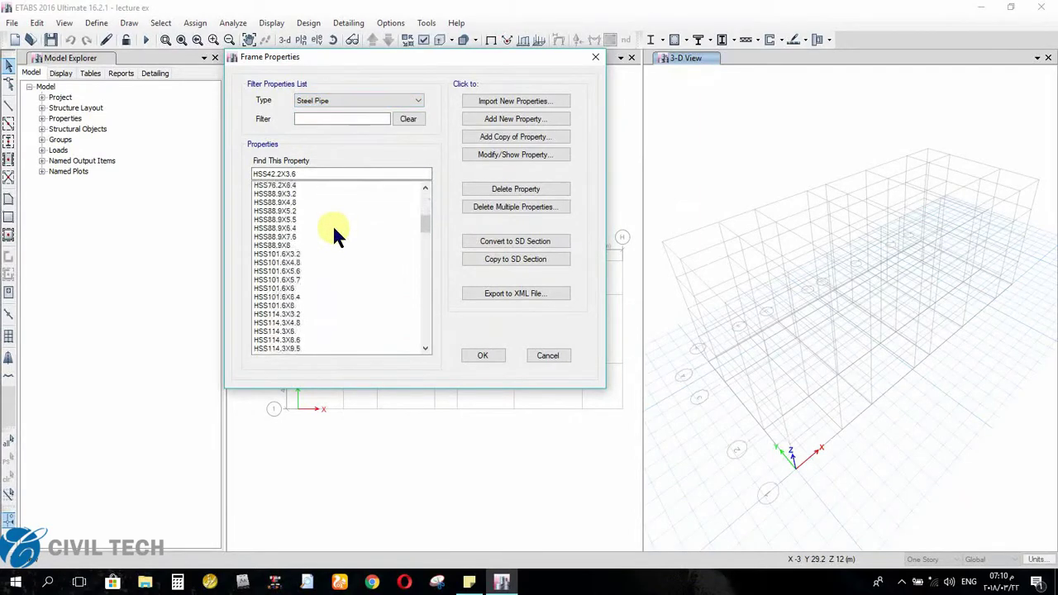
scroll(340, 225, down, 5)
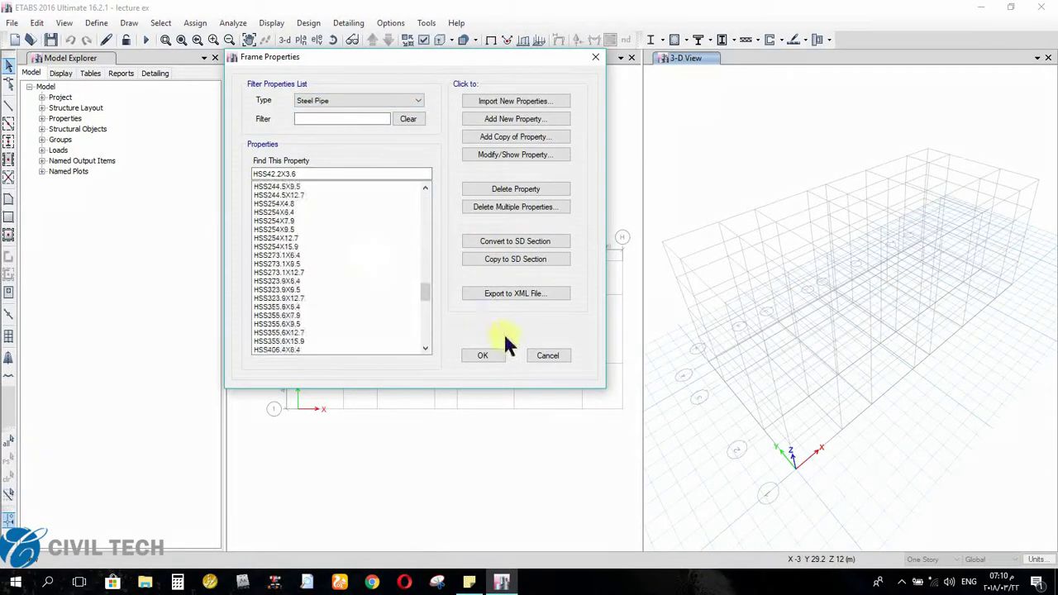
Delete the HSS42.2X3.6 steel pipe section from the frame properties.
drag(426, 269, 426, 201)
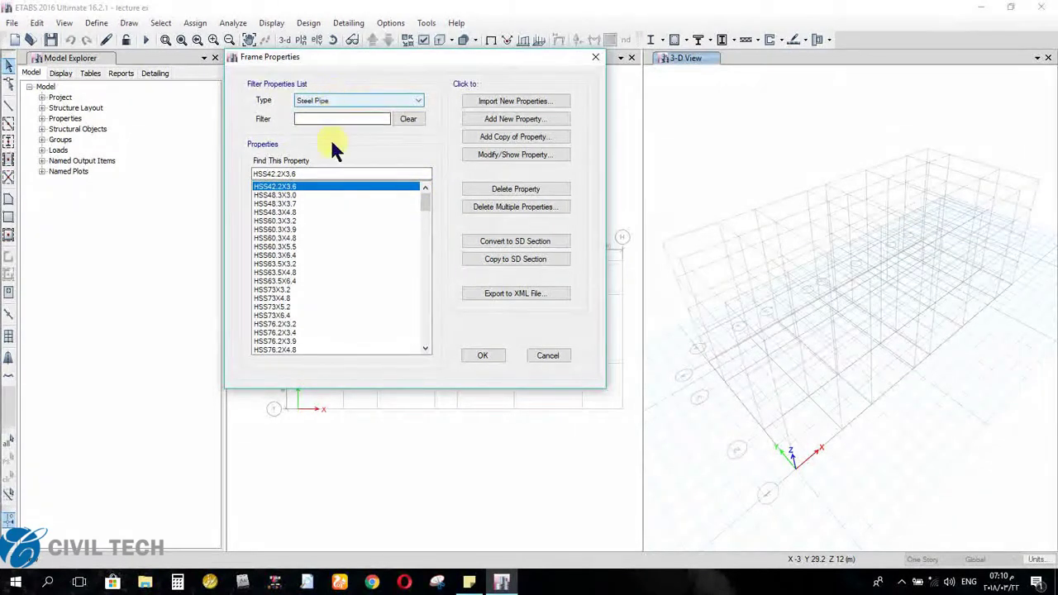
mouse_move(424, 203)
mouse_down()
mouse_move(416, 350)
mouse_move(439, 193)
mouse_up()
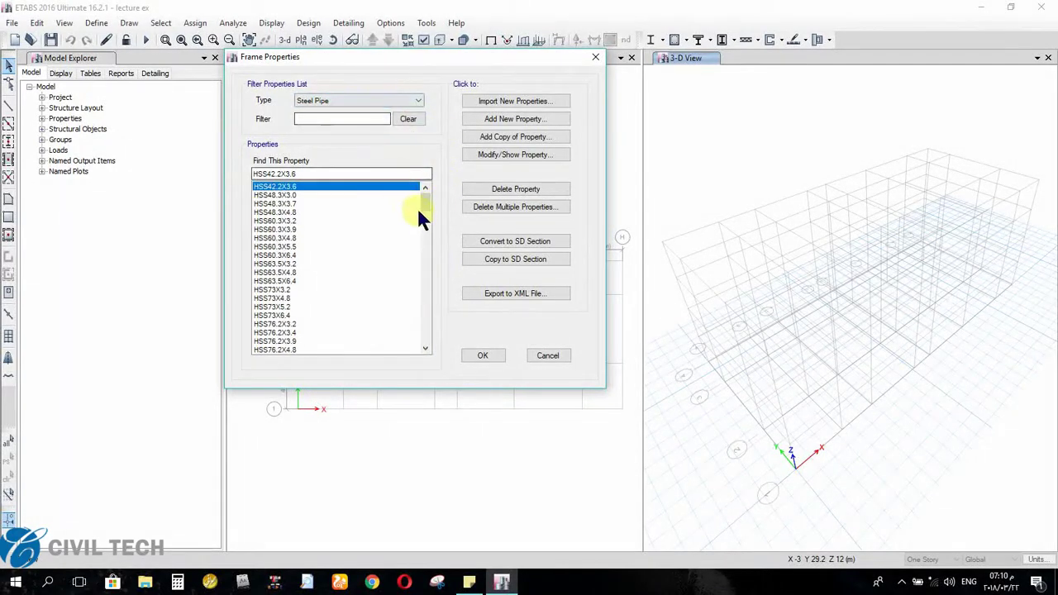
click(501, 192)
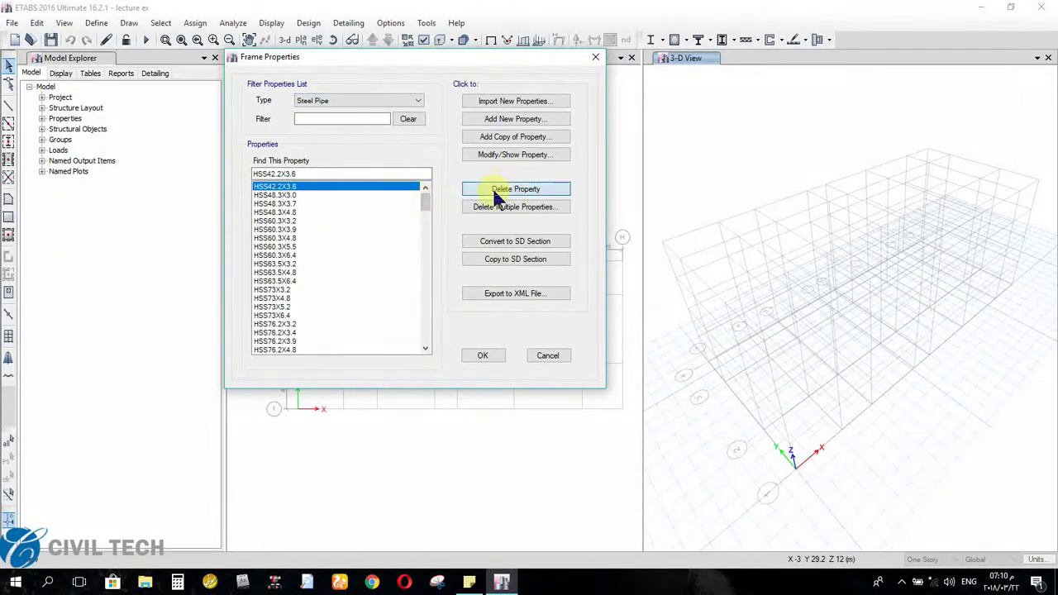
click(573, 332)
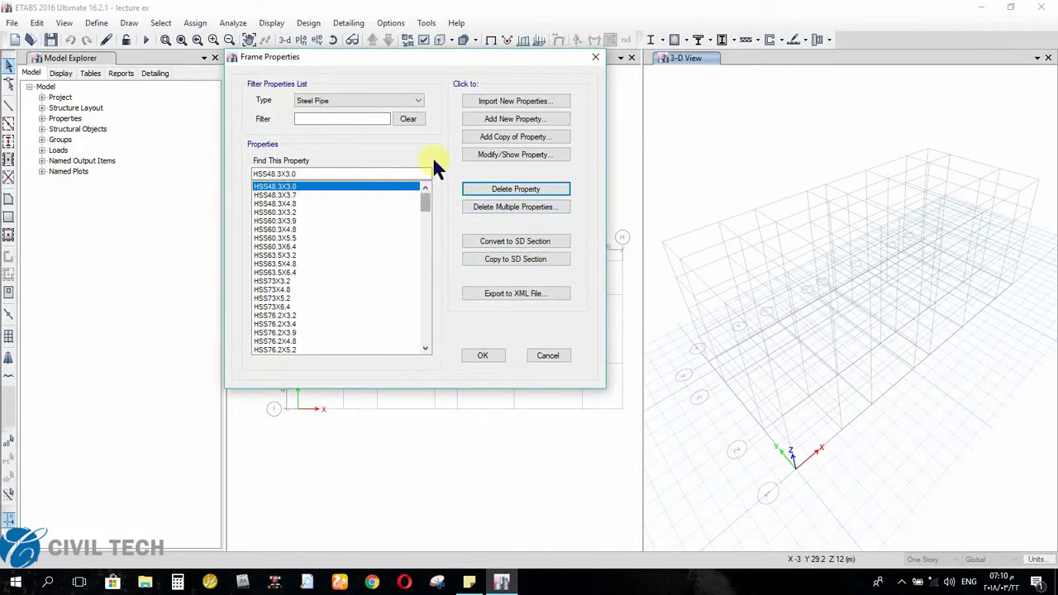
Delete all remaining Steel Pipe sections at once, from HSS48.3X3.0 through PIPE305XS.
click(498, 207)
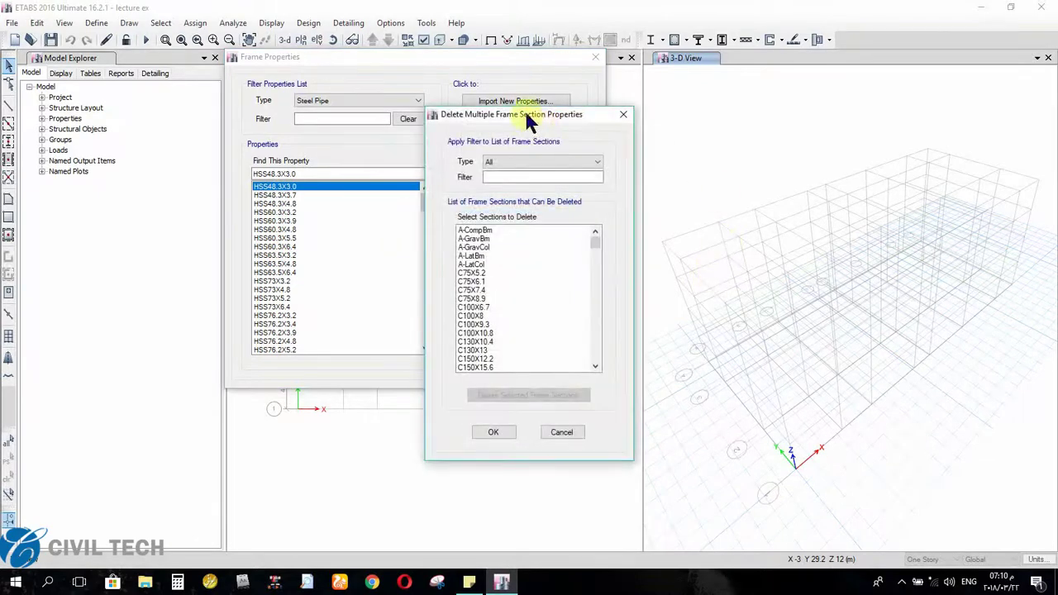
drag(529, 120, 511, 93)
click(529, 134)
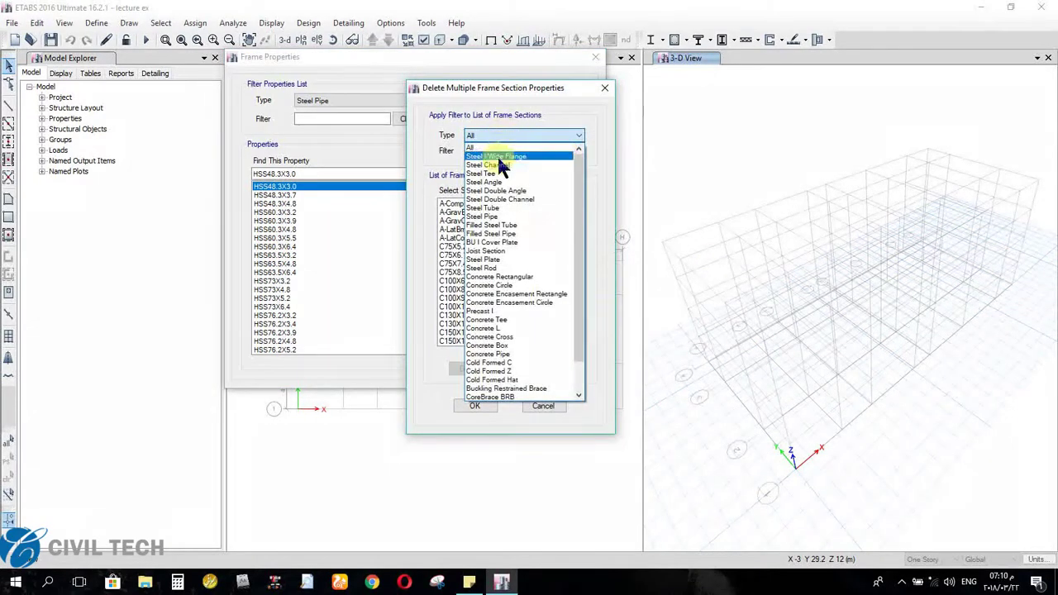
click(496, 217)
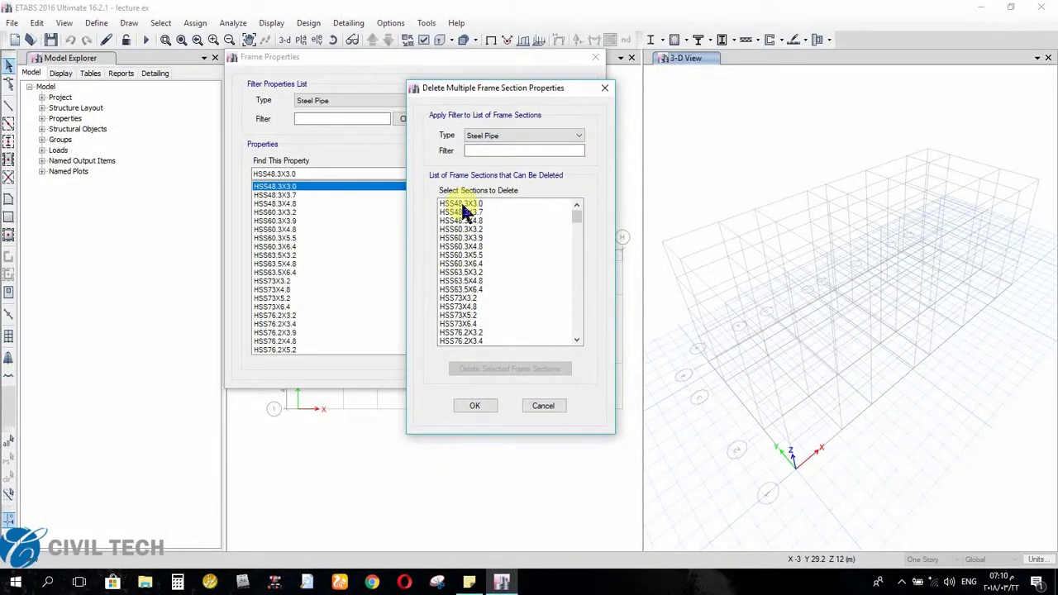
click(463, 206)
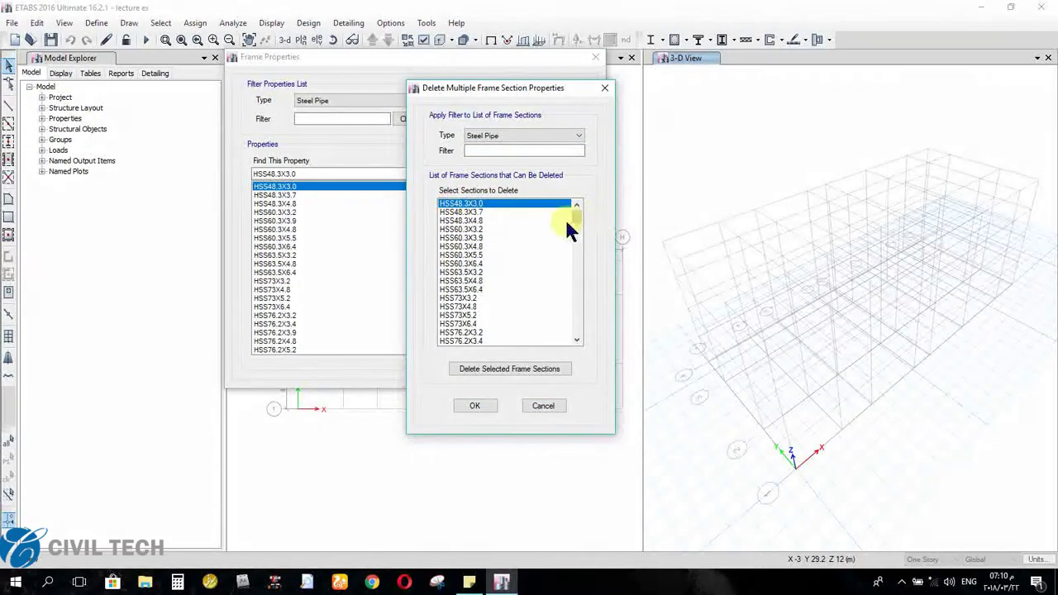
drag(575, 213, 579, 328)
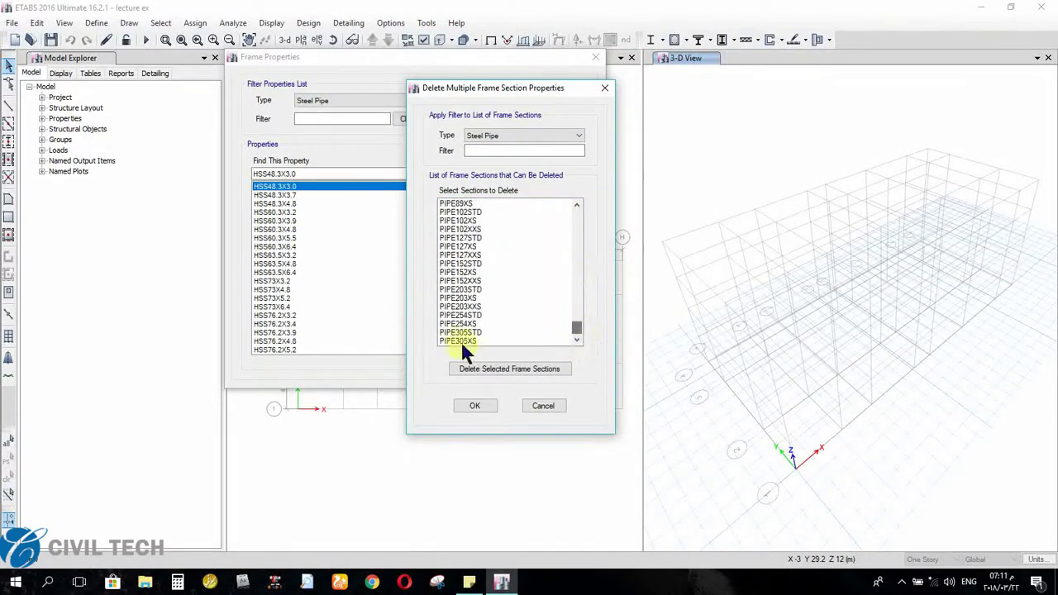
shift+click(457, 341)
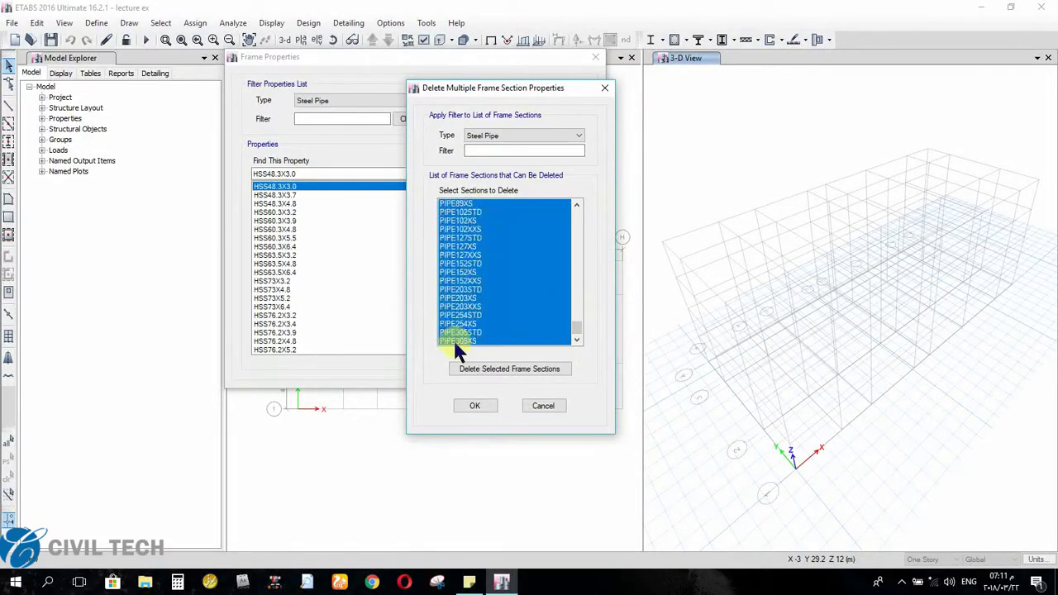
click(502, 370)
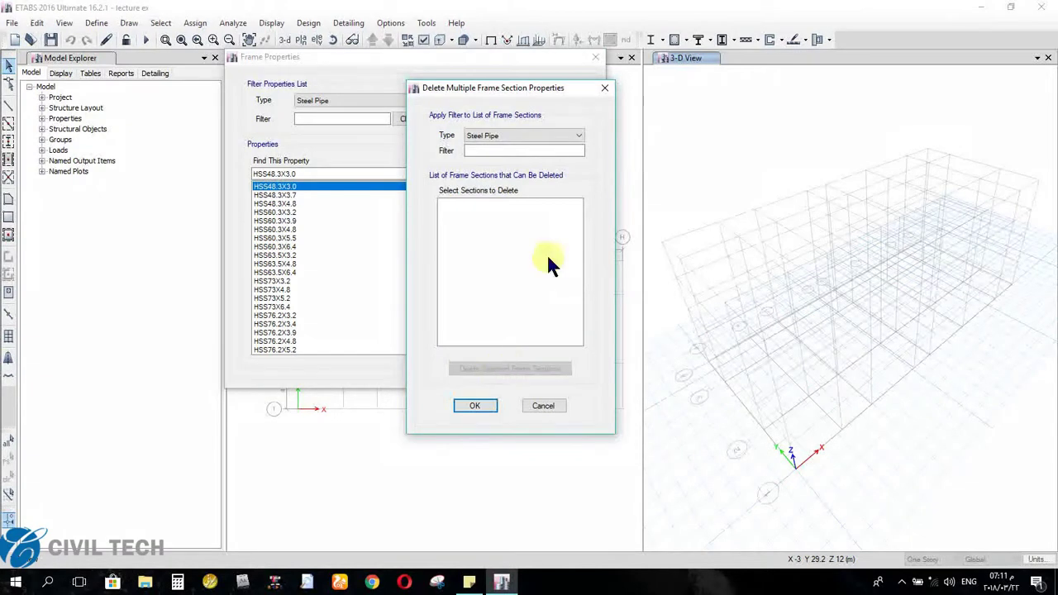
click(474, 406)
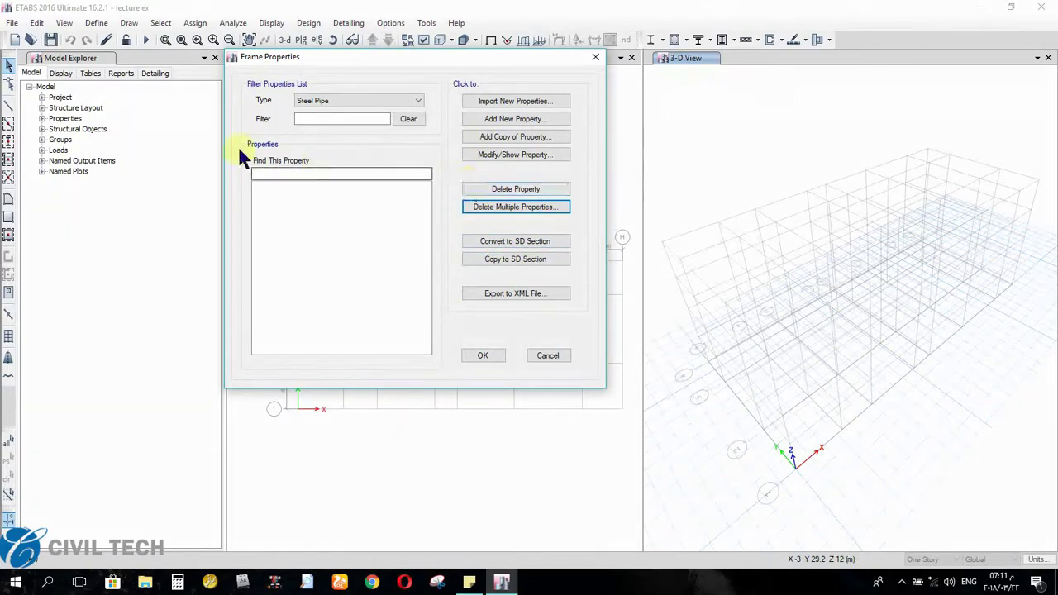
Filter the frame properties list by the Steel I/Wide Flange type and look over its sections.
click(386, 97)
scroll(348, 140, up, 1)
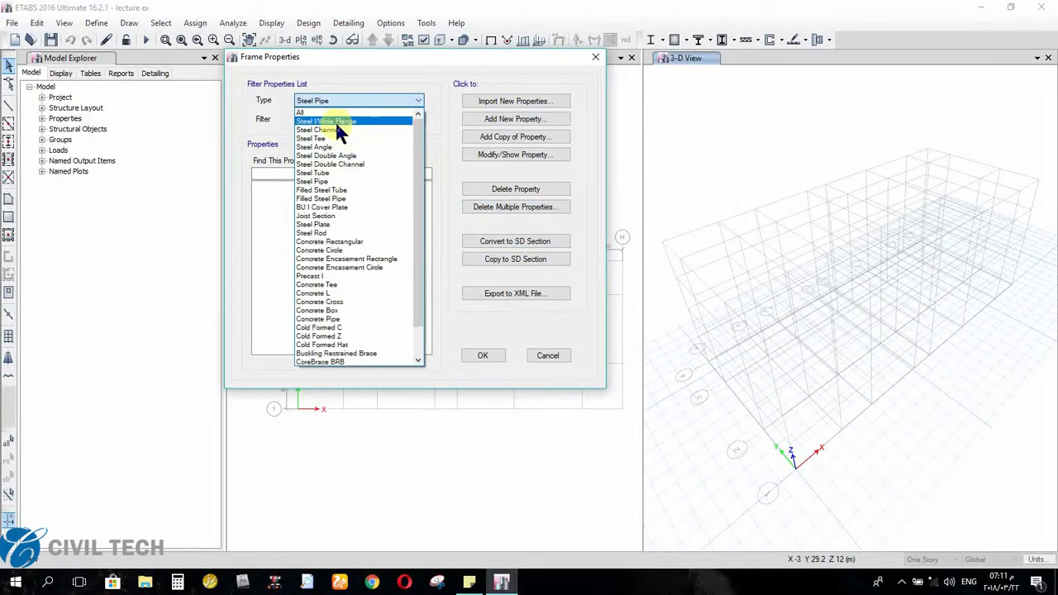
click(337, 116)
mouse_move(430, 214)
mouse_down()
mouse_move(425, 224)
mouse_move(425, 213)
mouse_up()
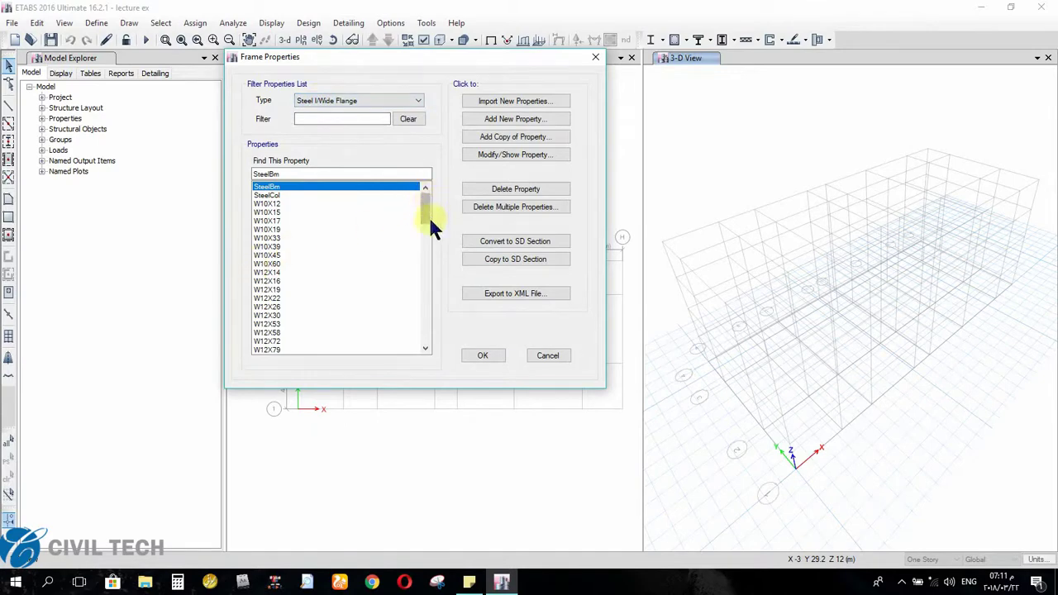
mouse_move(425, 205)
mouse_down()
mouse_move(422, 314)
mouse_move(425, 202)
mouse_up()
Start an XML export of frame properties and add all Steel I/Wide Flange sections from W10X12 through W36X182.
click(516, 296)
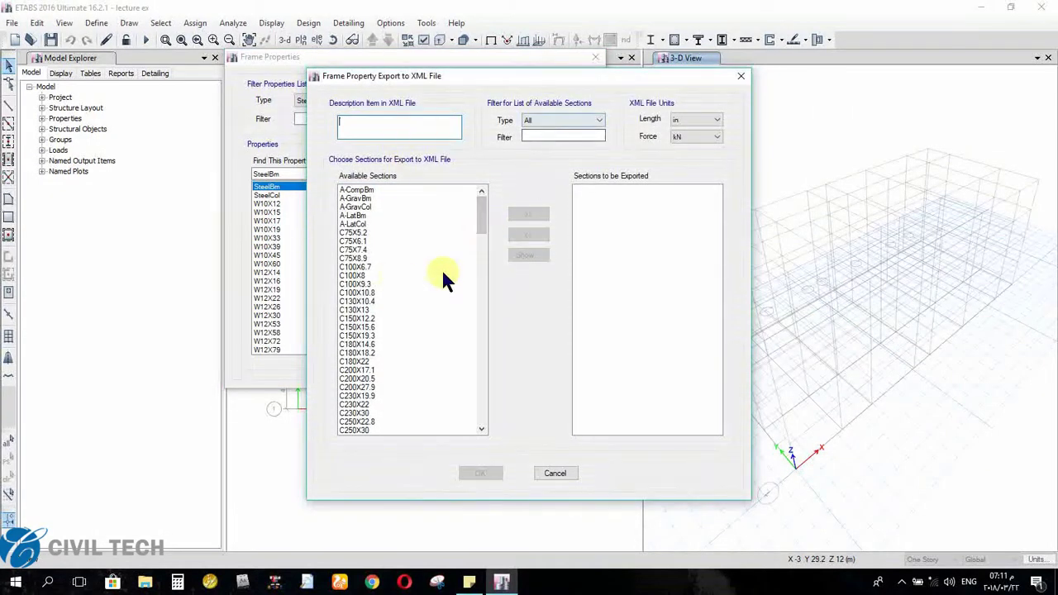
click(567, 121)
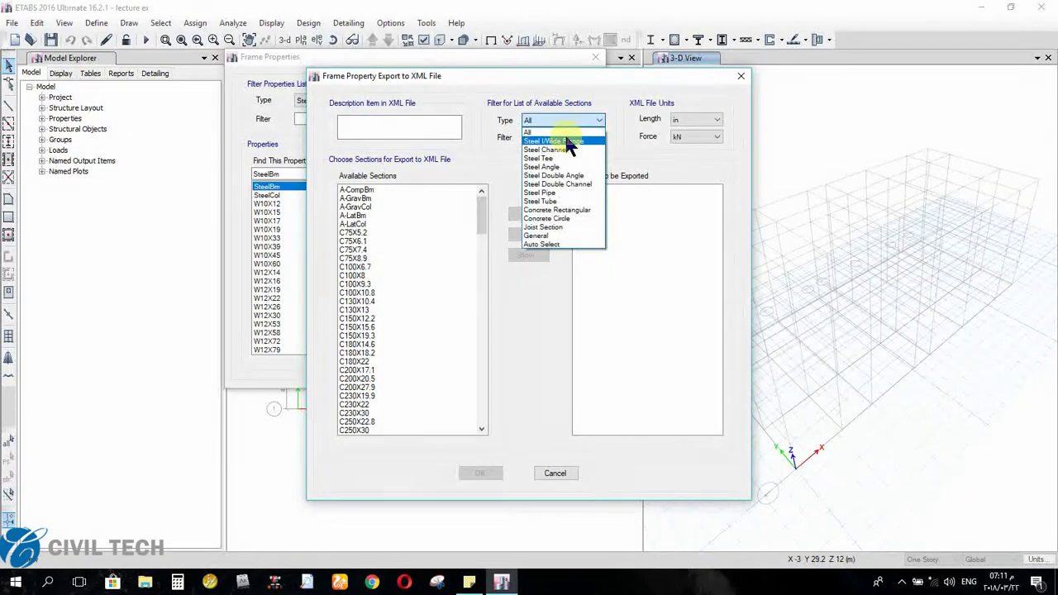
click(565, 139)
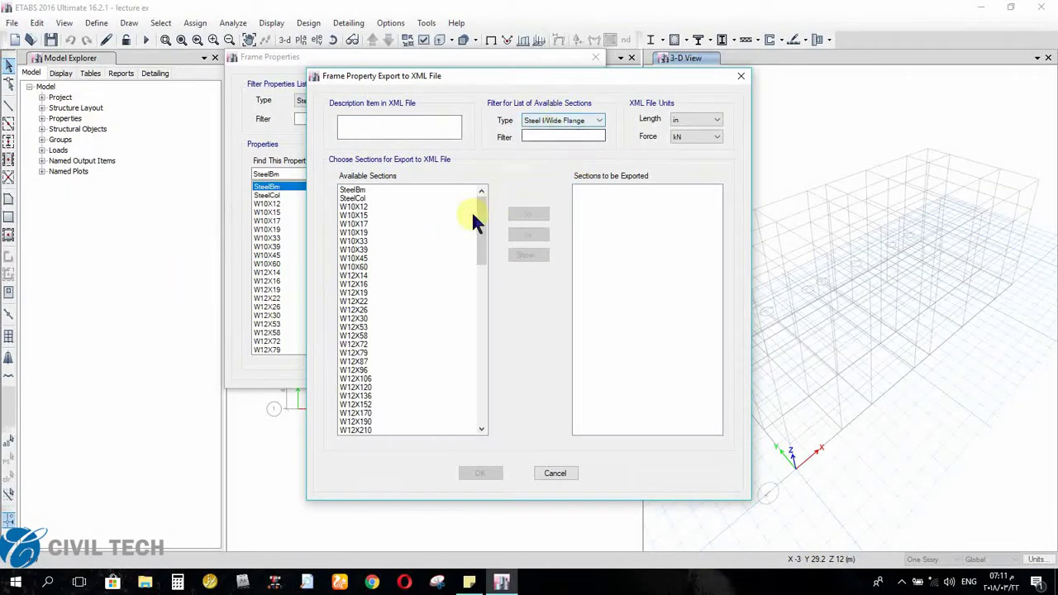
click(364, 207)
drag(483, 240, 496, 214)
shift+click(348, 422)
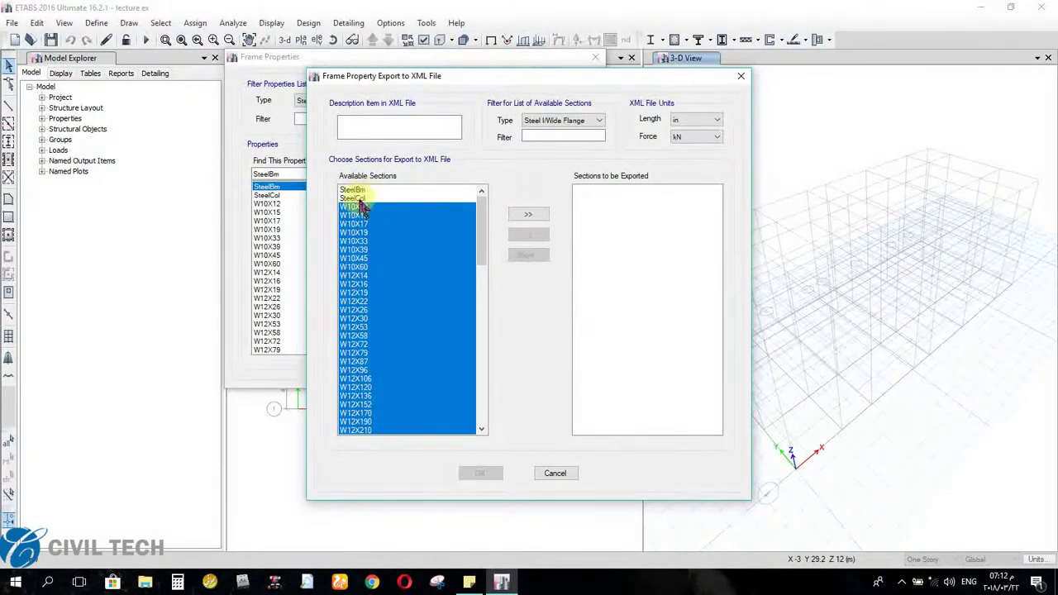
click(529, 217)
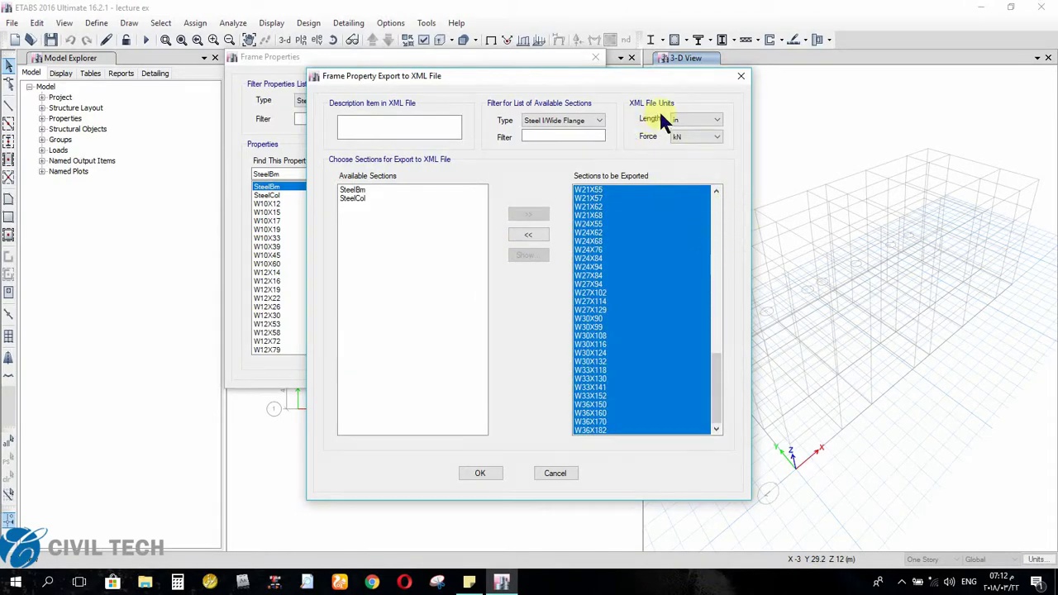
Set the XML file's length unit to mm and accept the export settings.
click(695, 116)
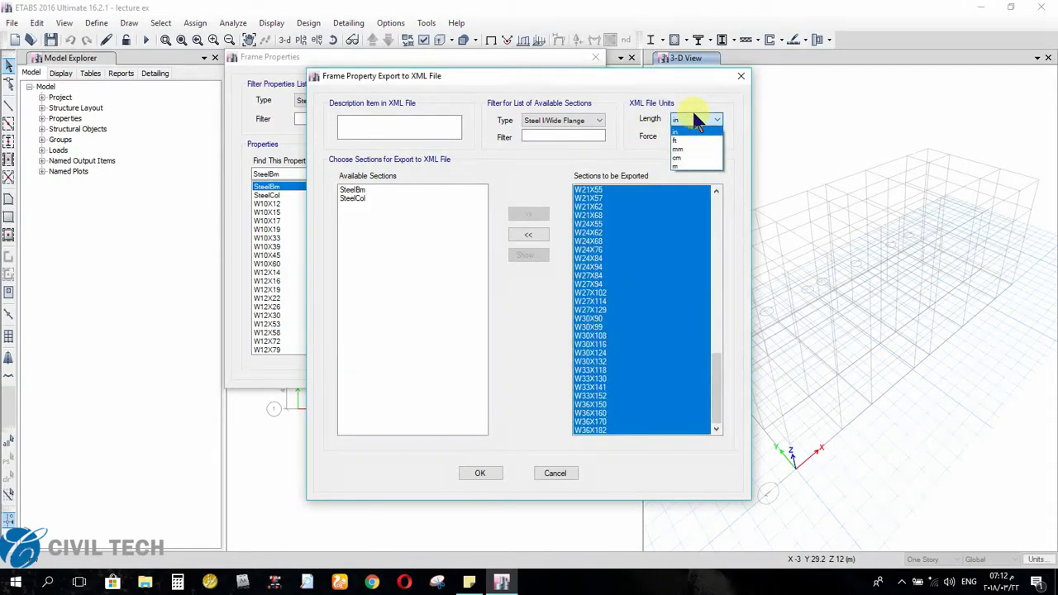
click(685, 148)
click(479, 472)
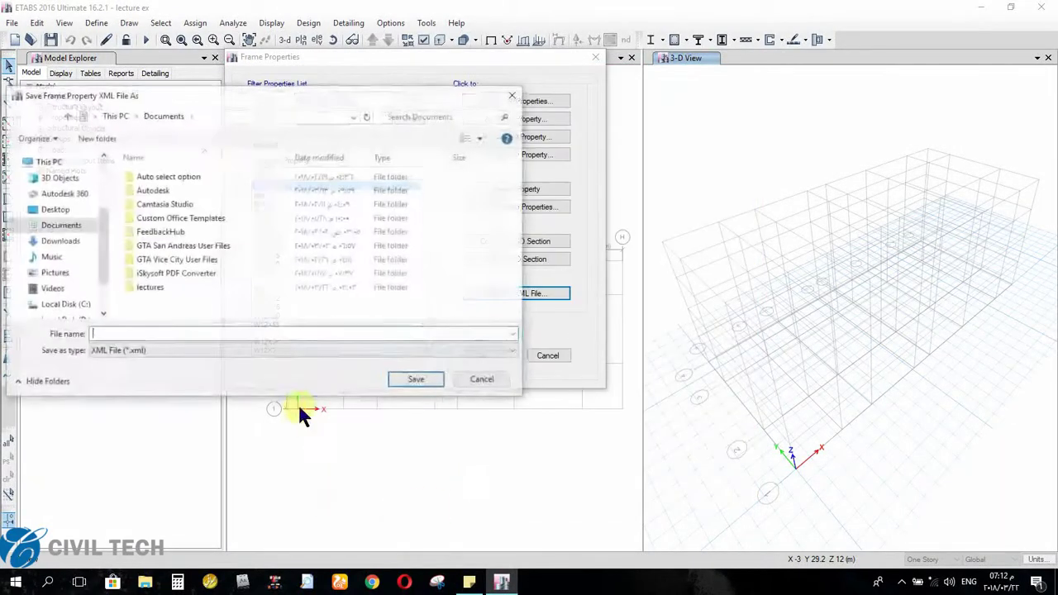
Create a folder named "new" on the Desktop and open it as the save location.
click(83, 139)
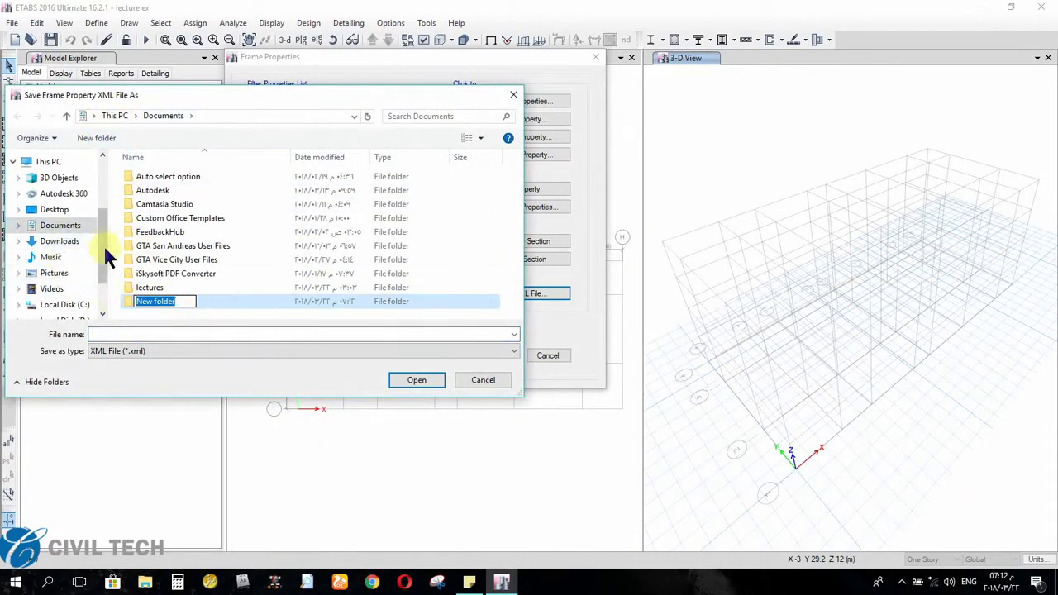
click(54, 209)
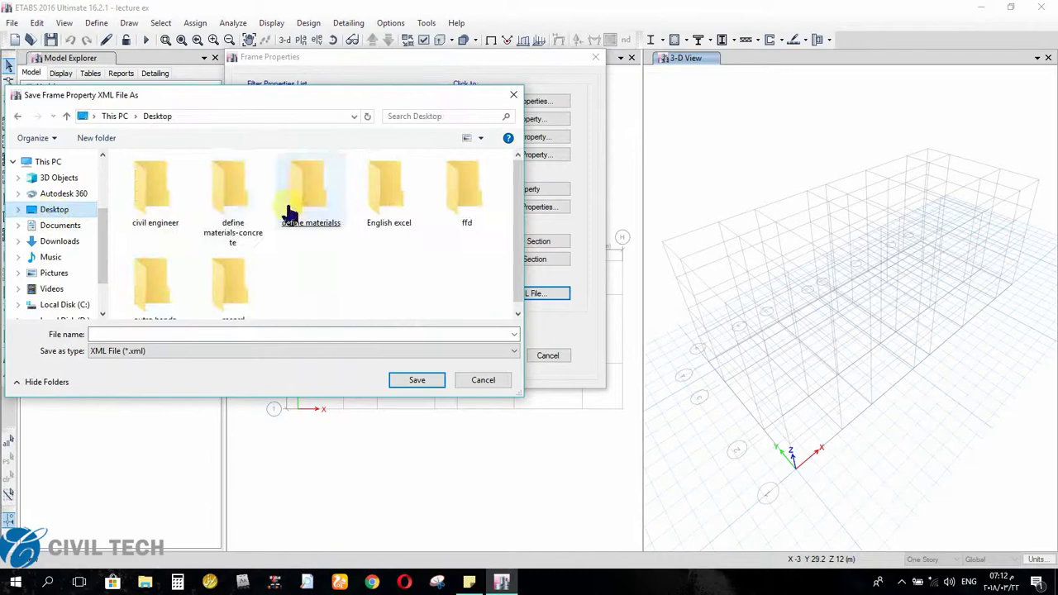
click(105, 139)
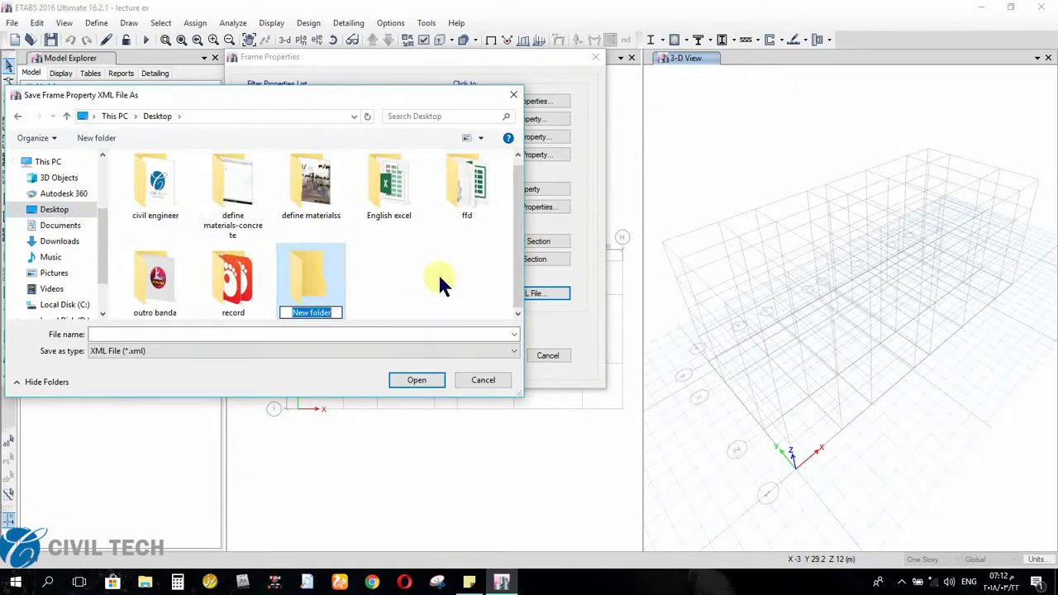
text(new)
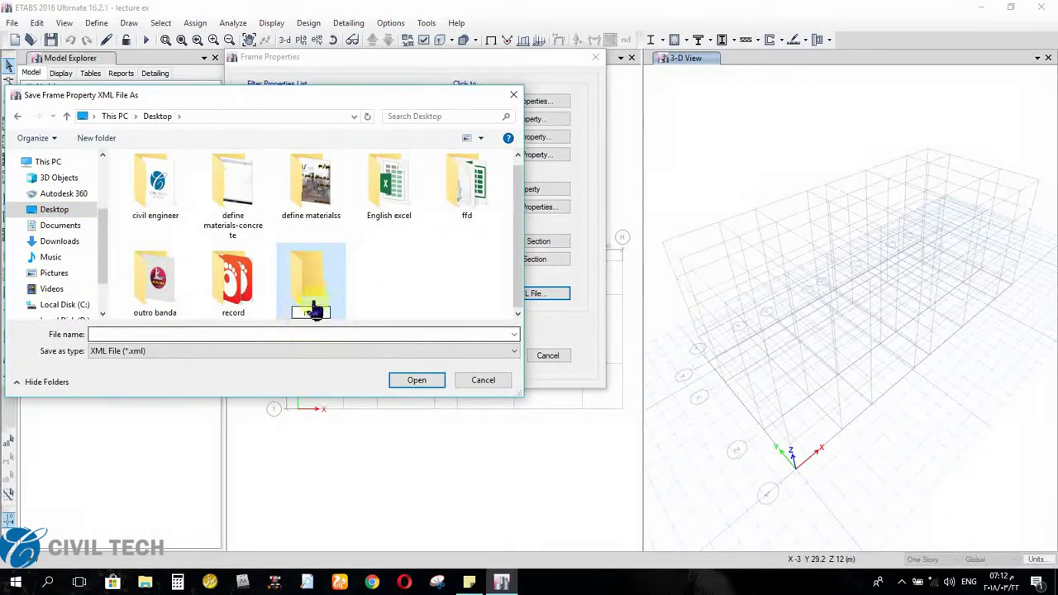
key(Return)
key(Return)
Save the exported frame properties as an XML file named "export data".
click(164, 335)
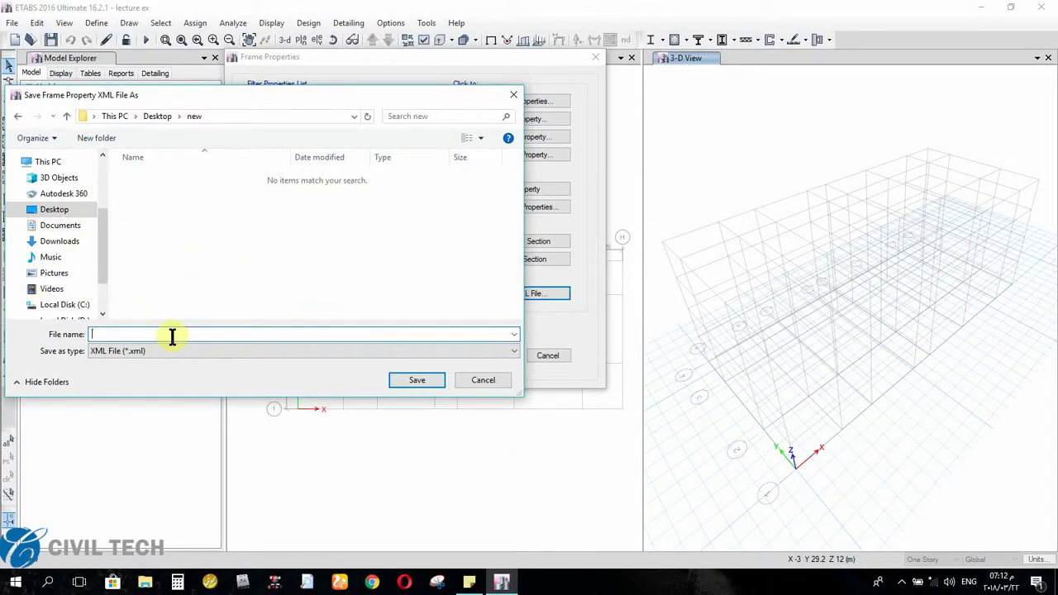
text(export data)
click(394, 383)
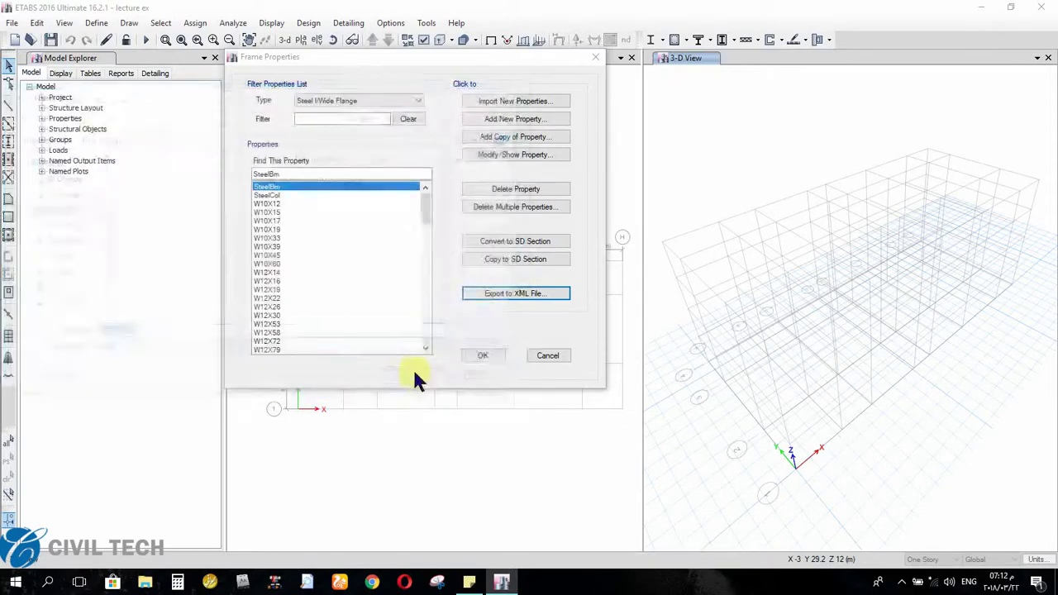
click(612, 347)
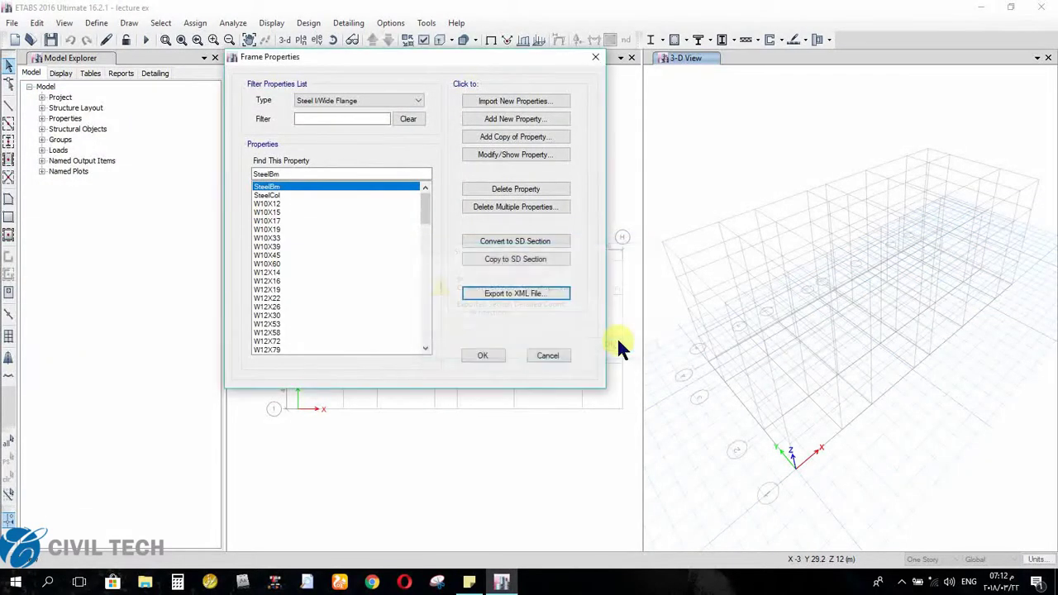
Open "export data.xml" from the Desktop folder "new" in Excel as an XML table, letting Excel create the schema.
click(1055, 583)
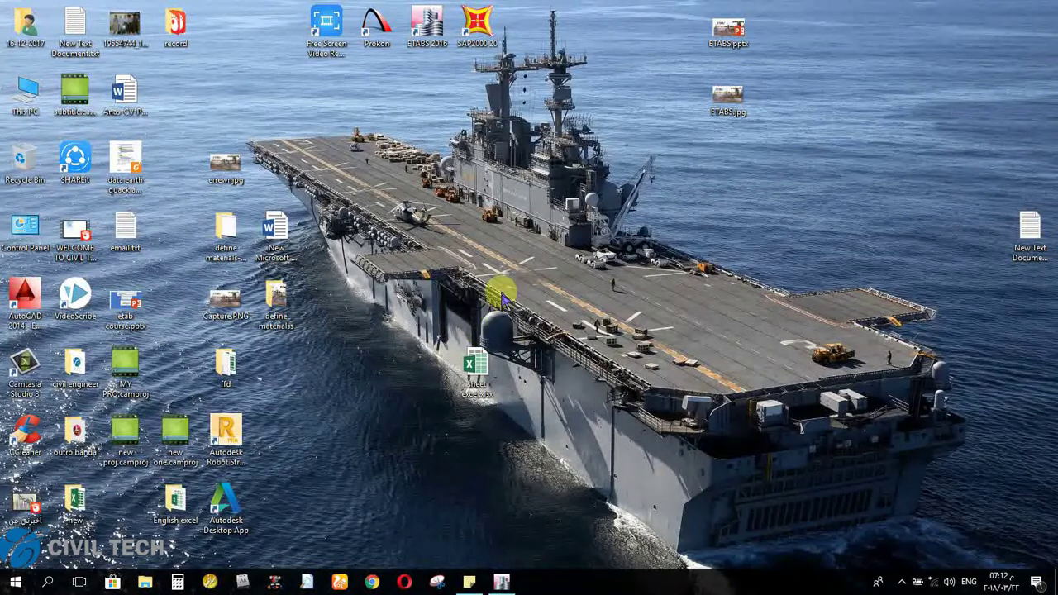
double_click(50, 499)
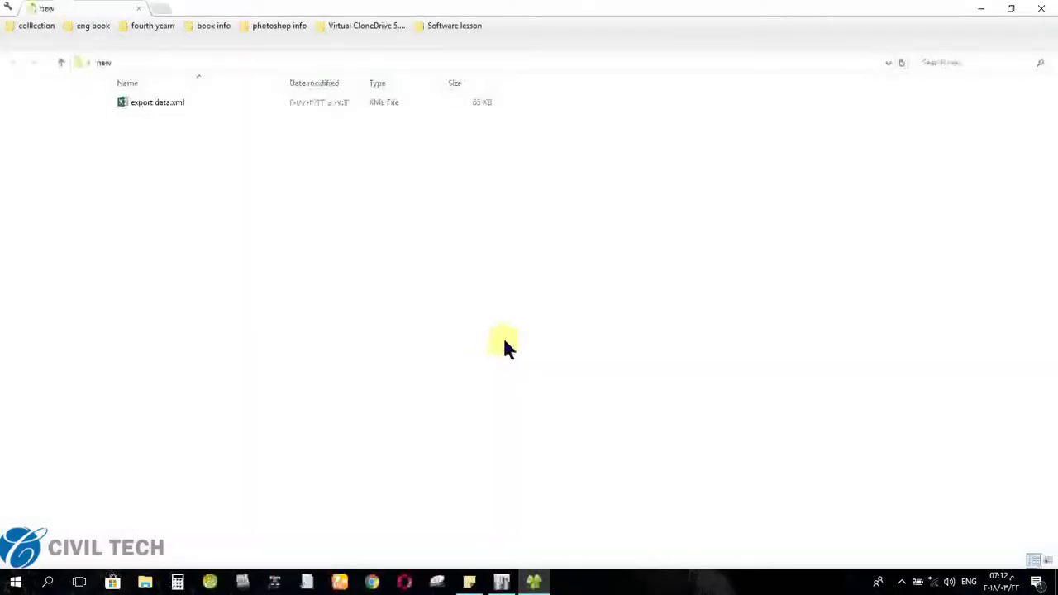
click(151, 102)
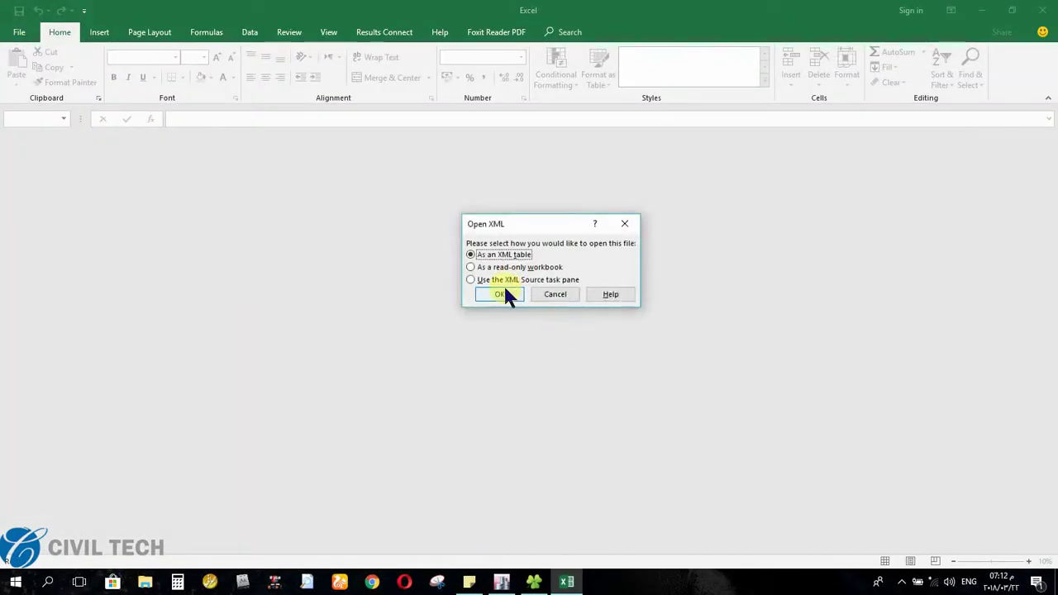
click(504, 290)
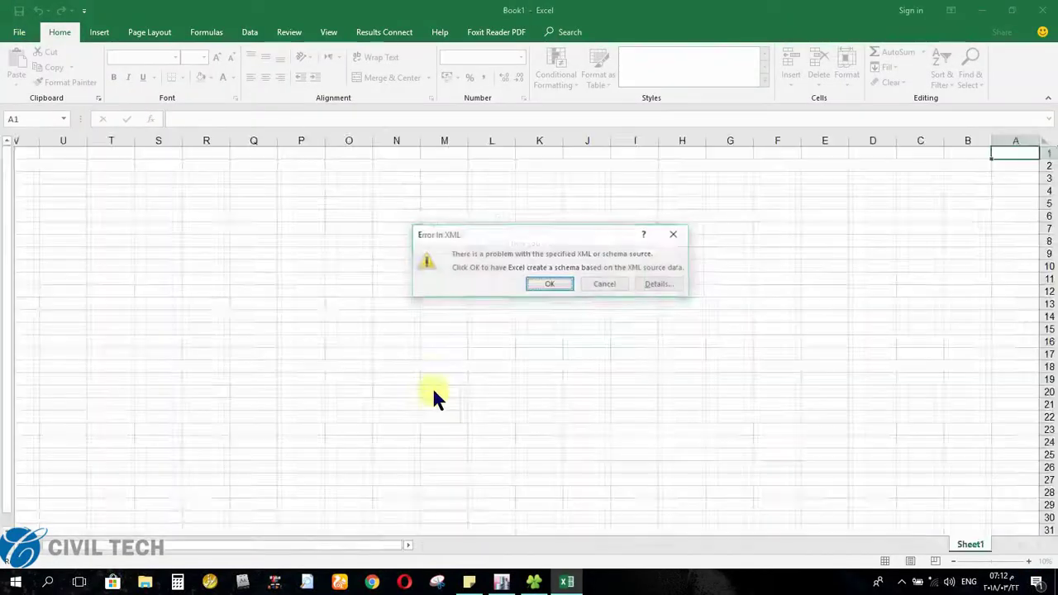
click(549, 283)
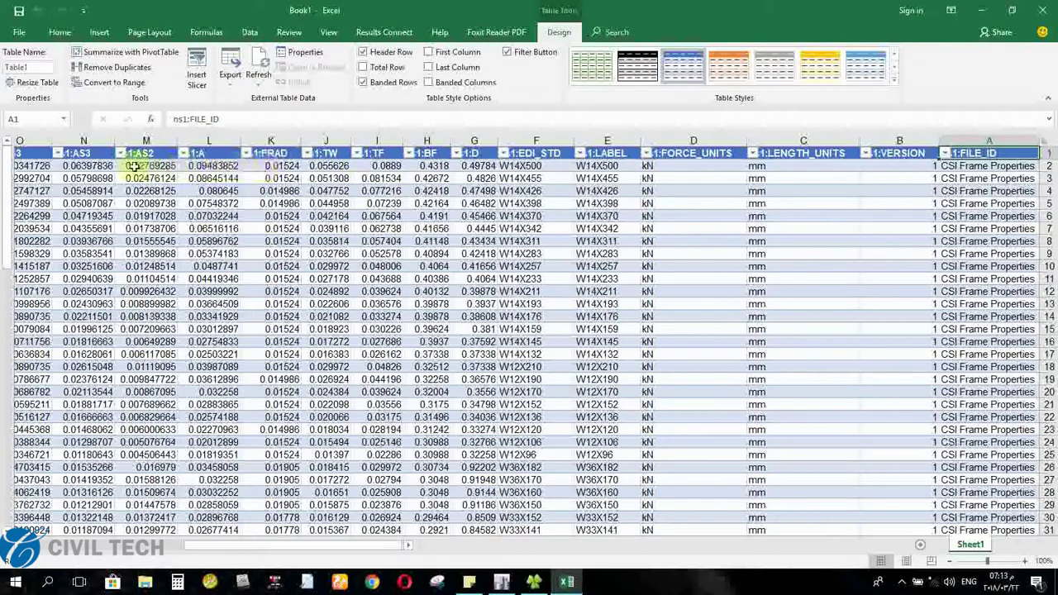
Close the Excel workbook without saving it and switch back to the Frame Properties dialog in ETABS.
click(1042, 10)
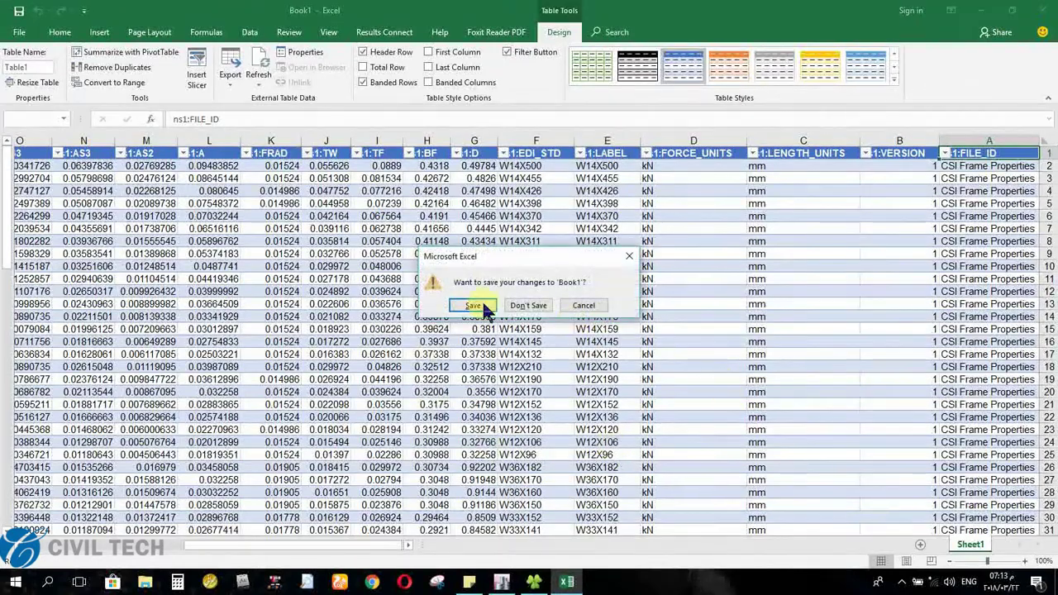
click(512, 306)
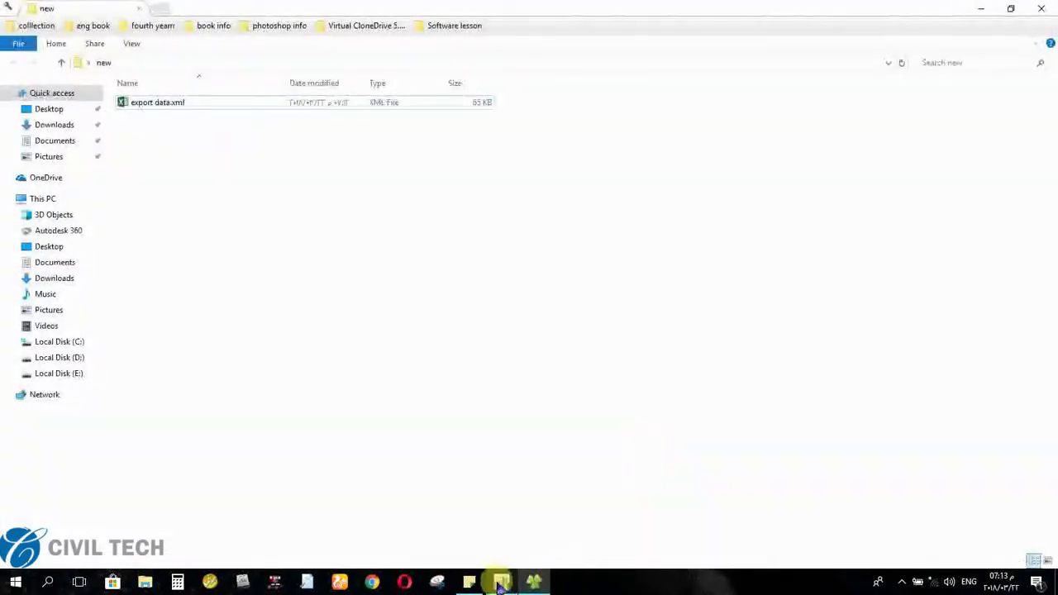
click(501, 582)
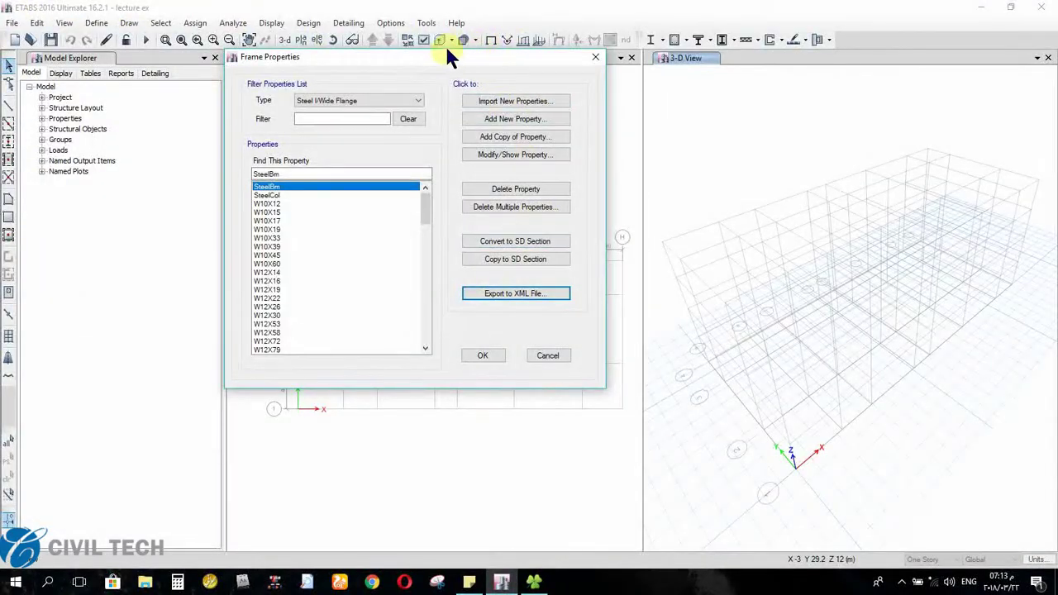
Start adding a new frame property and examine the available concrete, steel, special and steel composite shape types.
drag(447, 52, 513, 56)
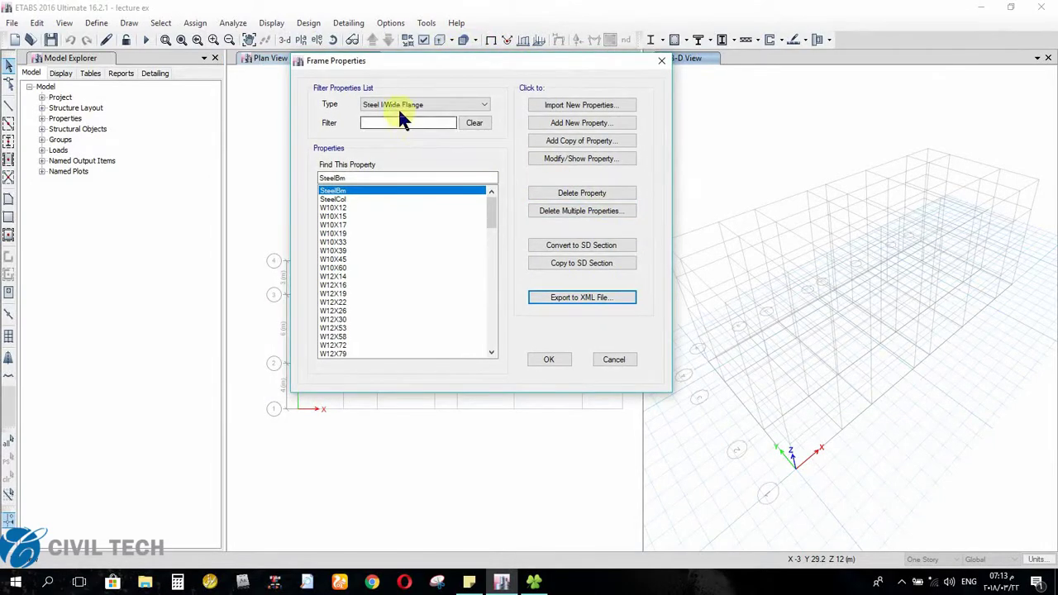
click(422, 105)
click(422, 106)
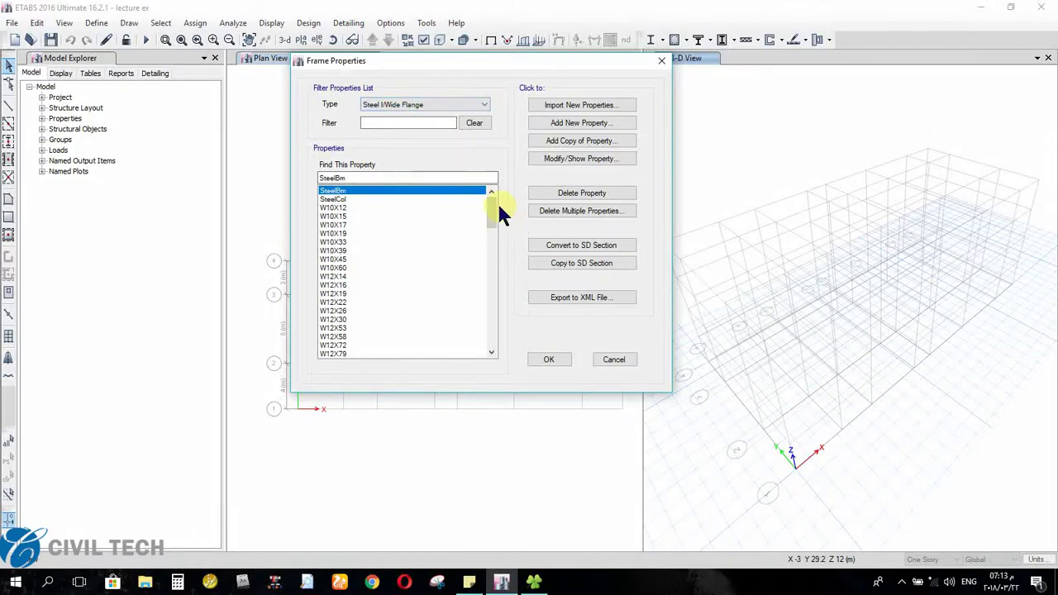
click(593, 123)
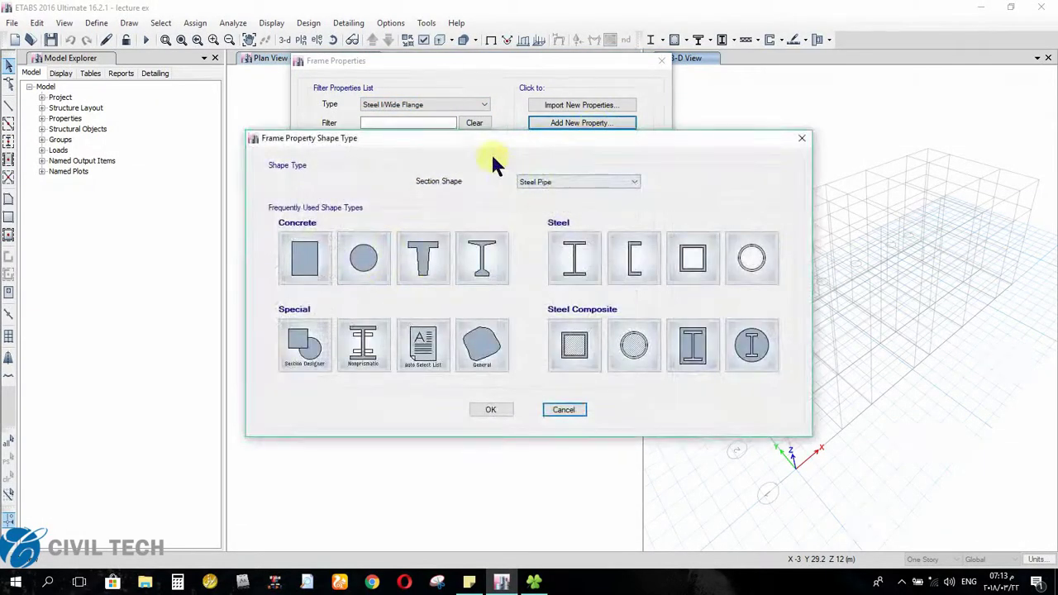
drag(331, 105, 350, 87)
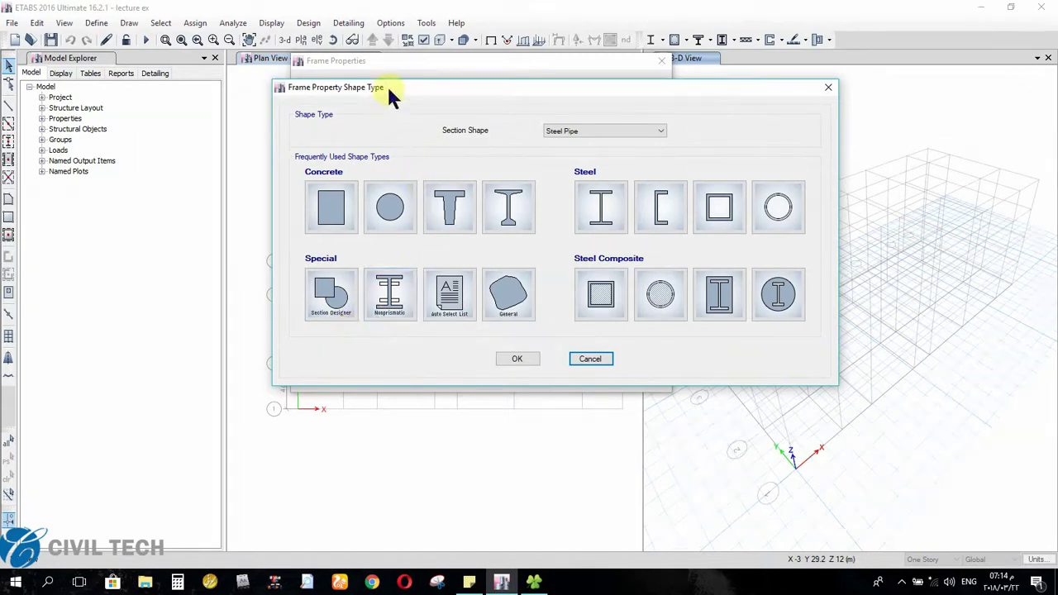
drag(389, 89, 407, 64)
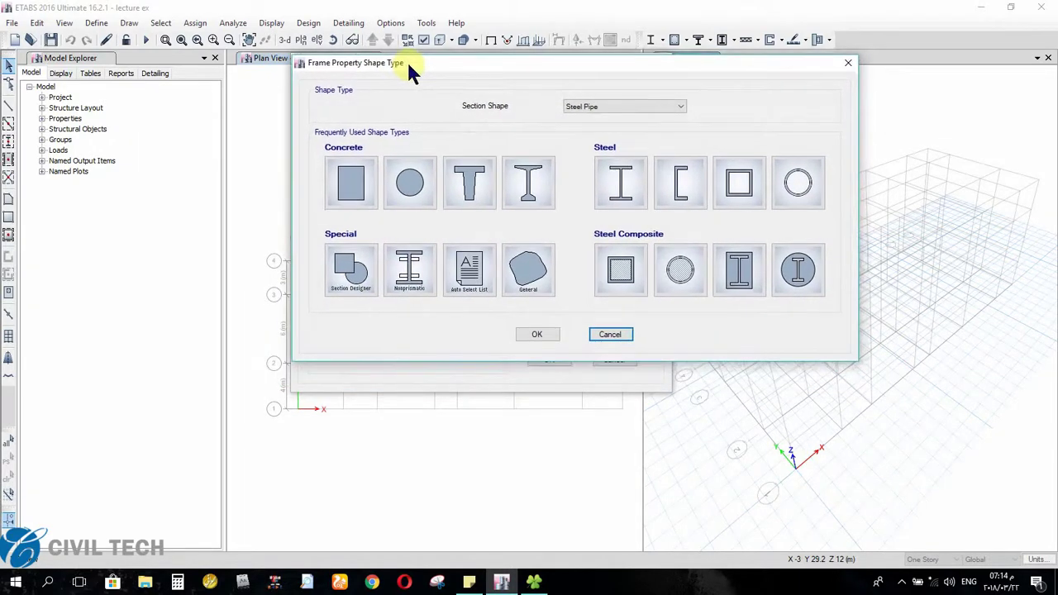
Start a new capture in the Snipping Tool and snip an area covering the plan view and part of the shape dialog.
click(353, 283)
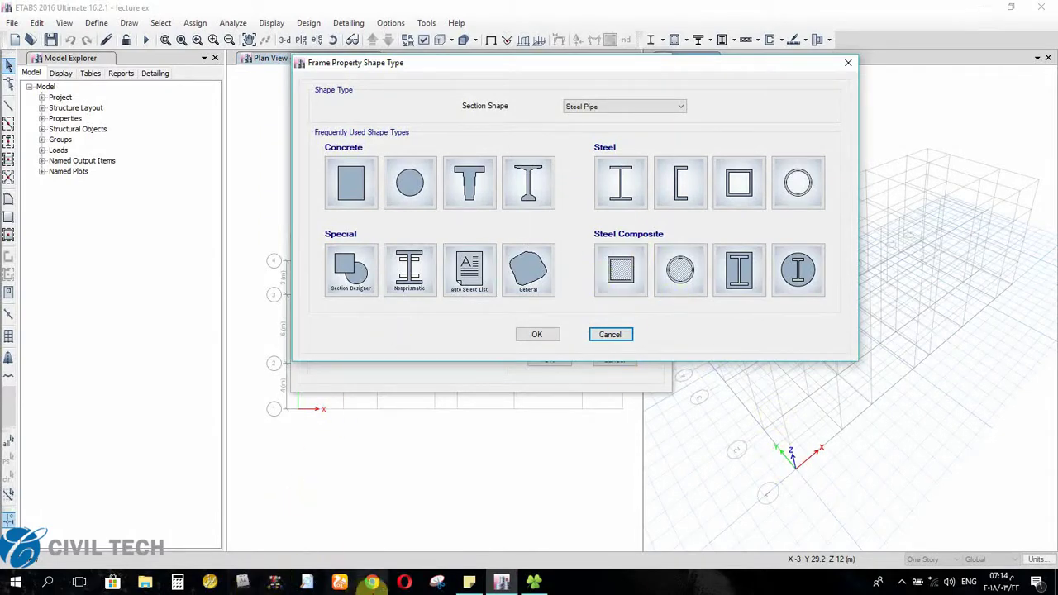
click(347, 384)
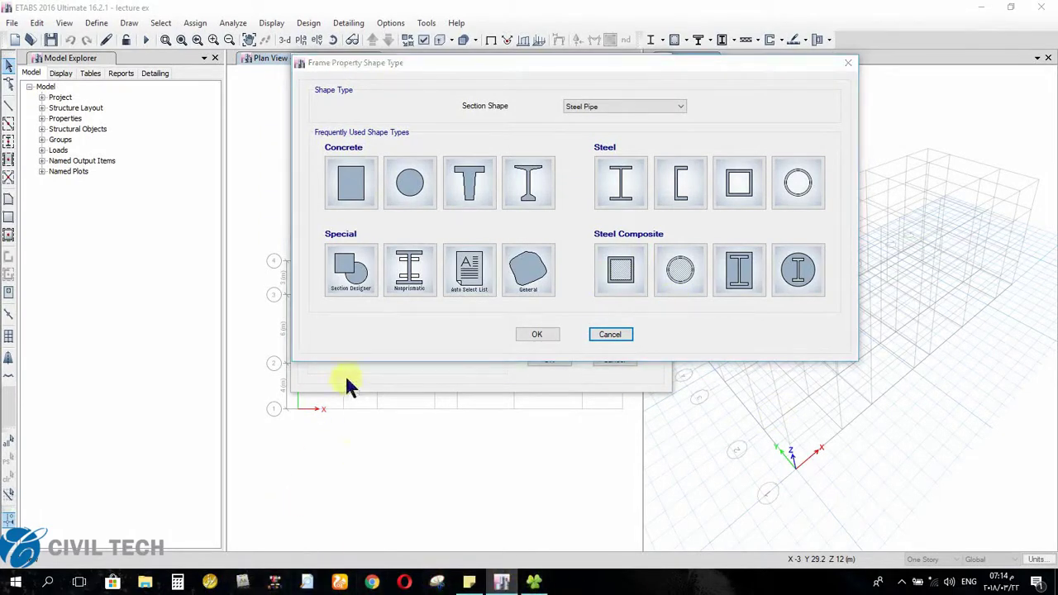
click(780, 262)
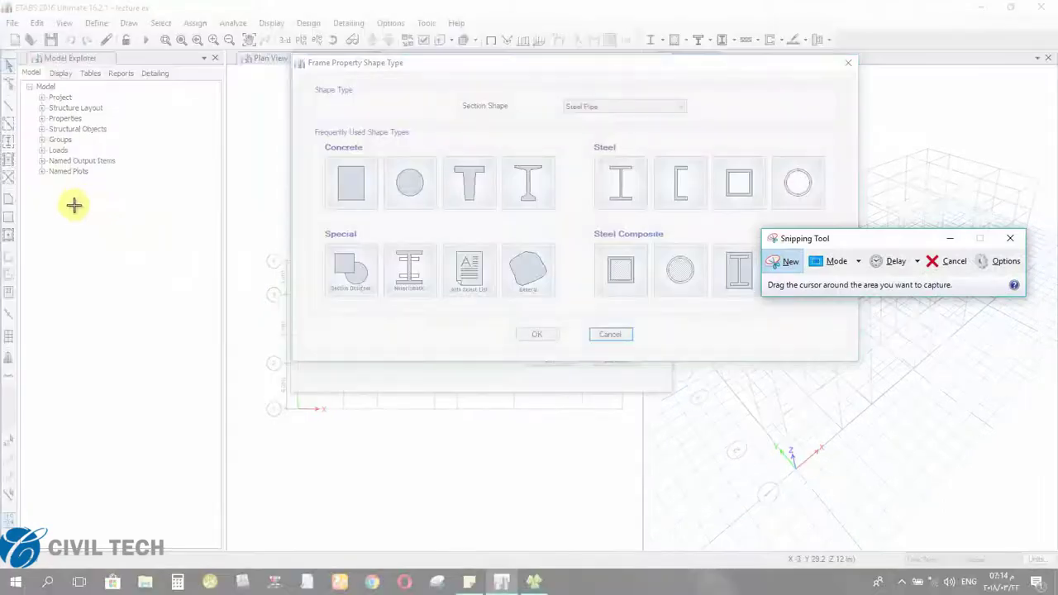
drag(74, 205, 364, 479)
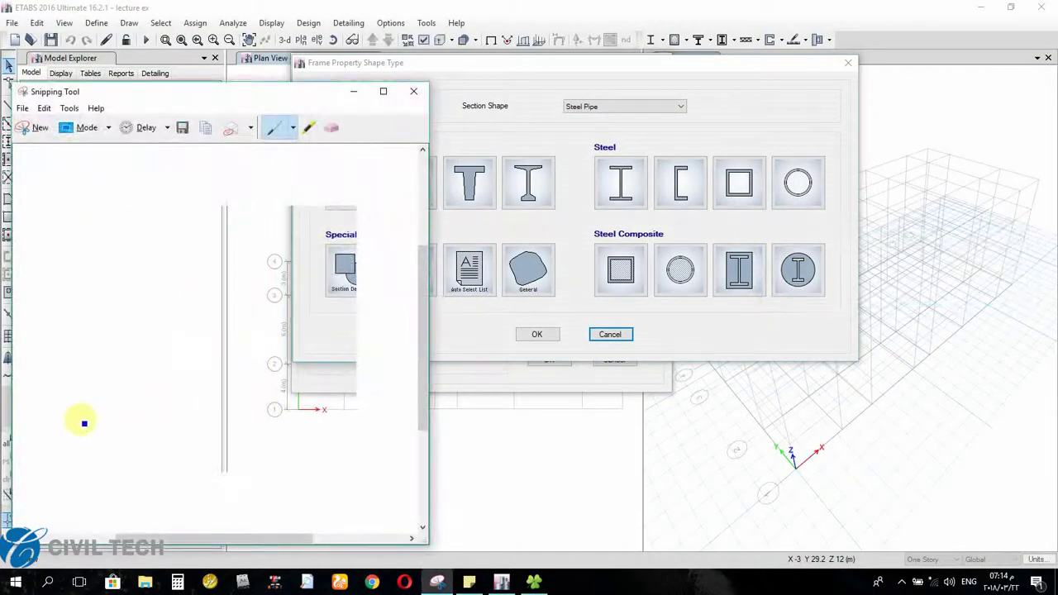
drag(84, 423, 129, 262)
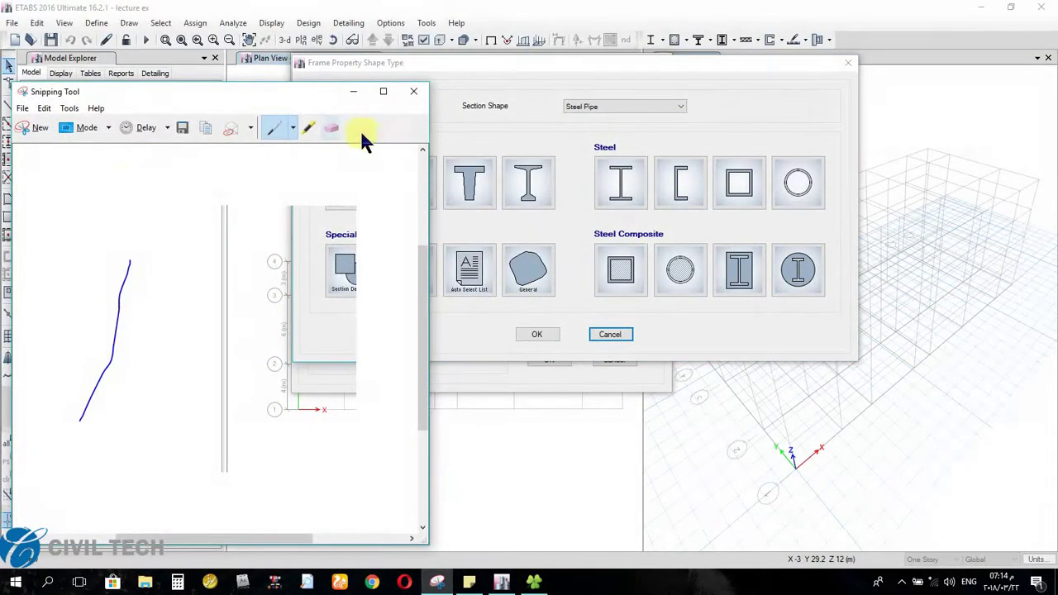
click(331, 128)
click(106, 341)
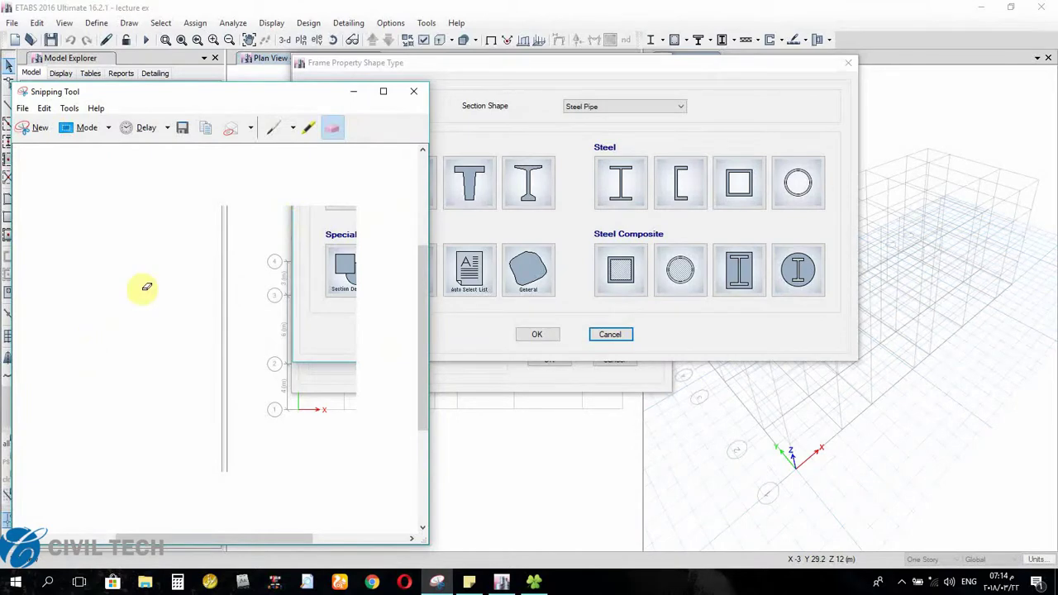
click(307, 128)
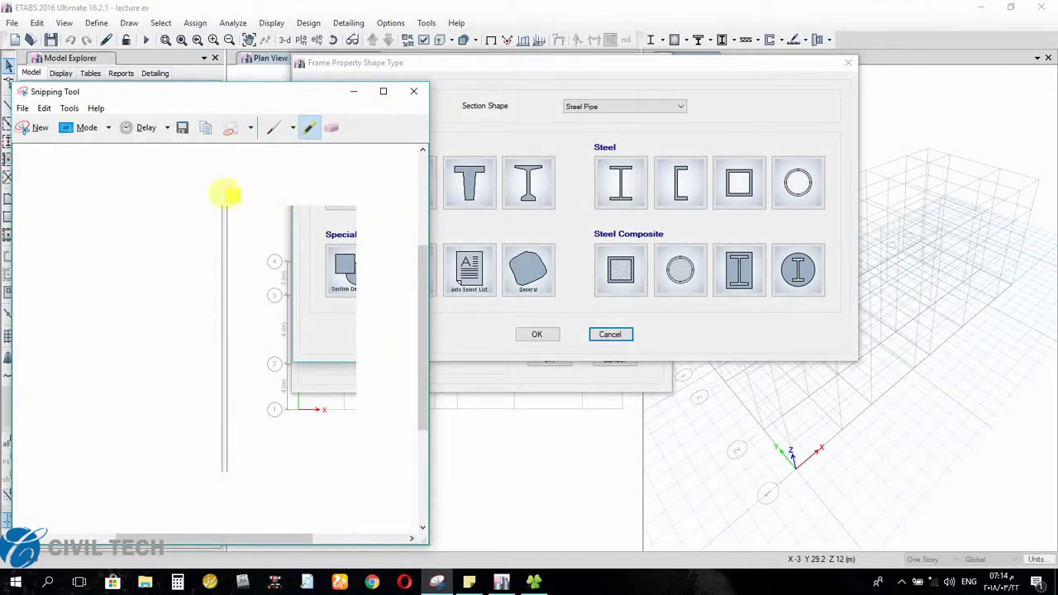
Sketch two roughly parallel vertical pen lines on the blank area of the snip to illustrate a prismatic member.
click(269, 127)
drag(69, 248, 72, 447)
drag(131, 246, 141, 444)
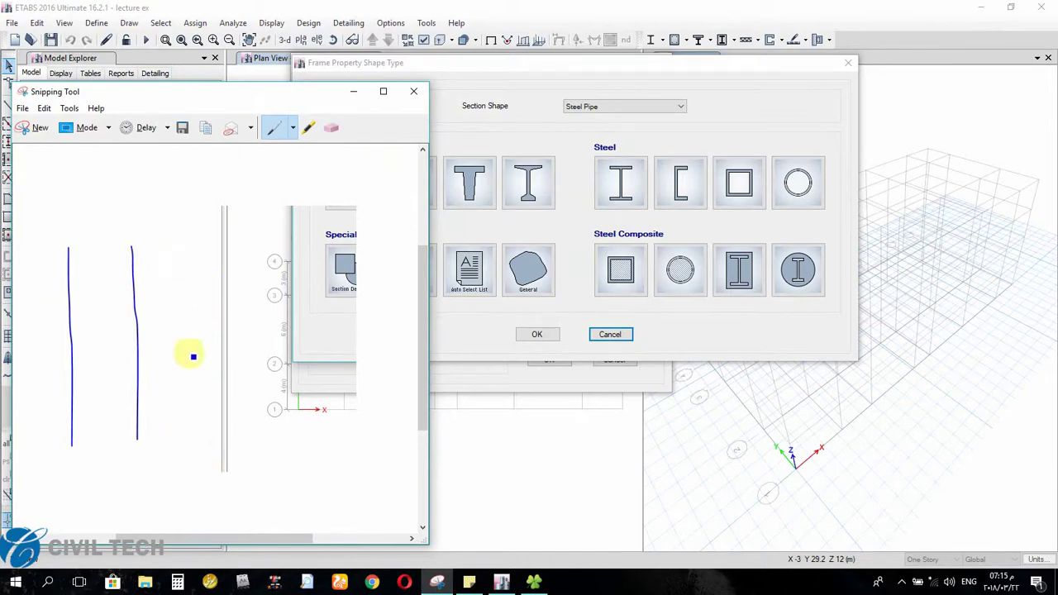
Sketch a three-dimensional member tapering downward beside the parallel lines to illustrate a nonprismatic section, and minimise the Snipping Tool.
drag(162, 246, 194, 450)
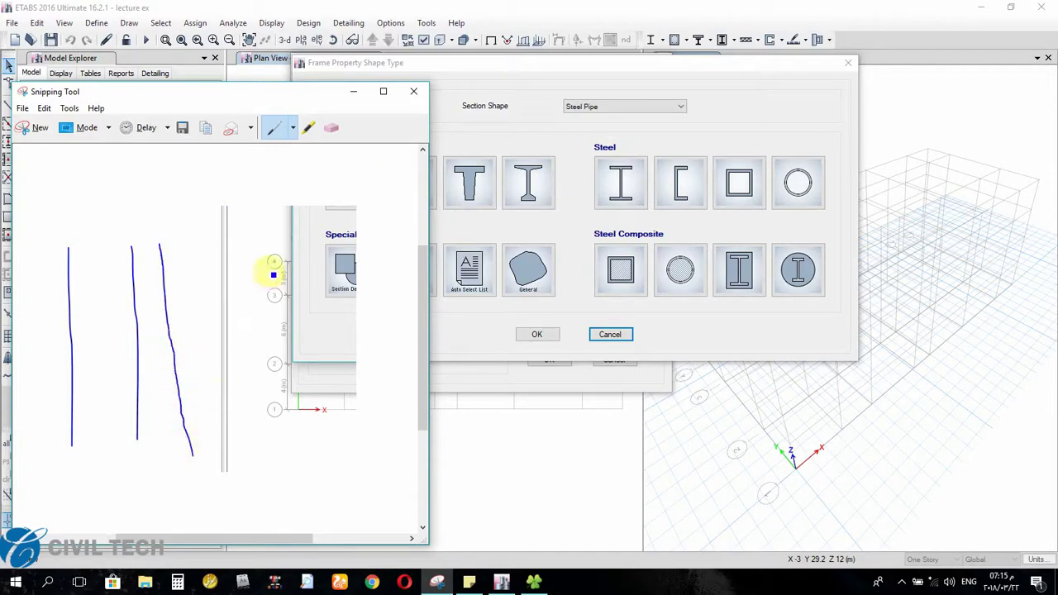
mouse_move(271, 235)
mouse_down()
mouse_move(253, 453)
mouse_move(201, 454)
mouse_move(220, 440)
mouse_up()
drag(157, 245, 271, 237)
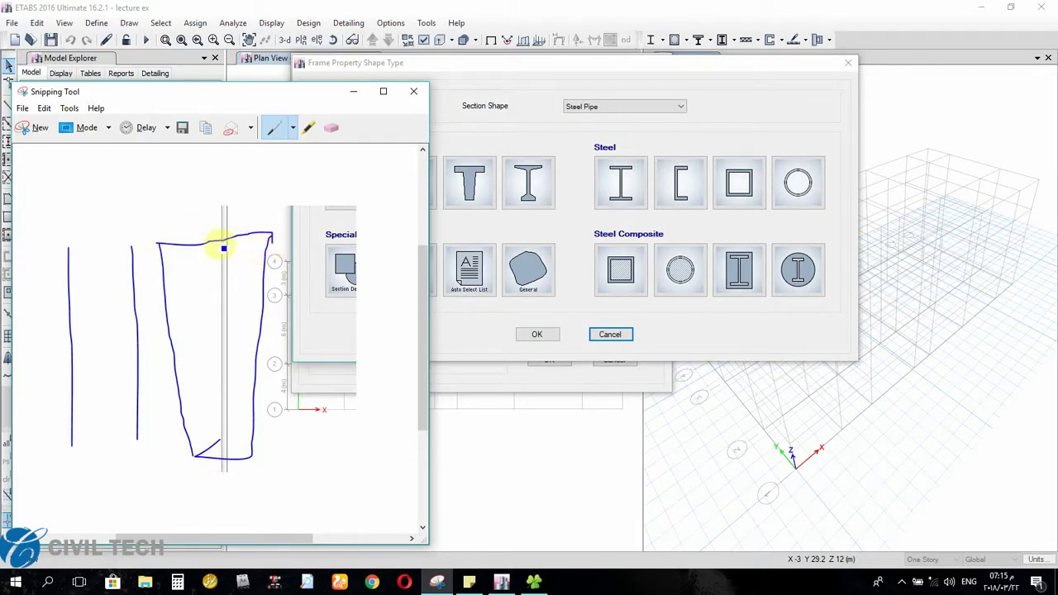
drag(159, 243, 221, 211)
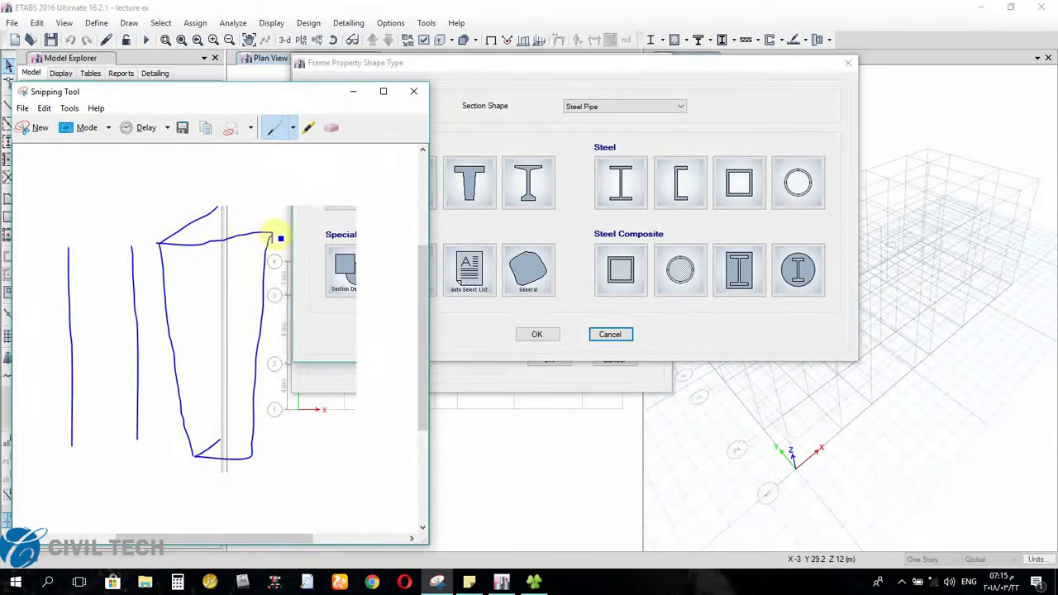
drag(276, 236, 293, 207)
drag(257, 453, 265, 432)
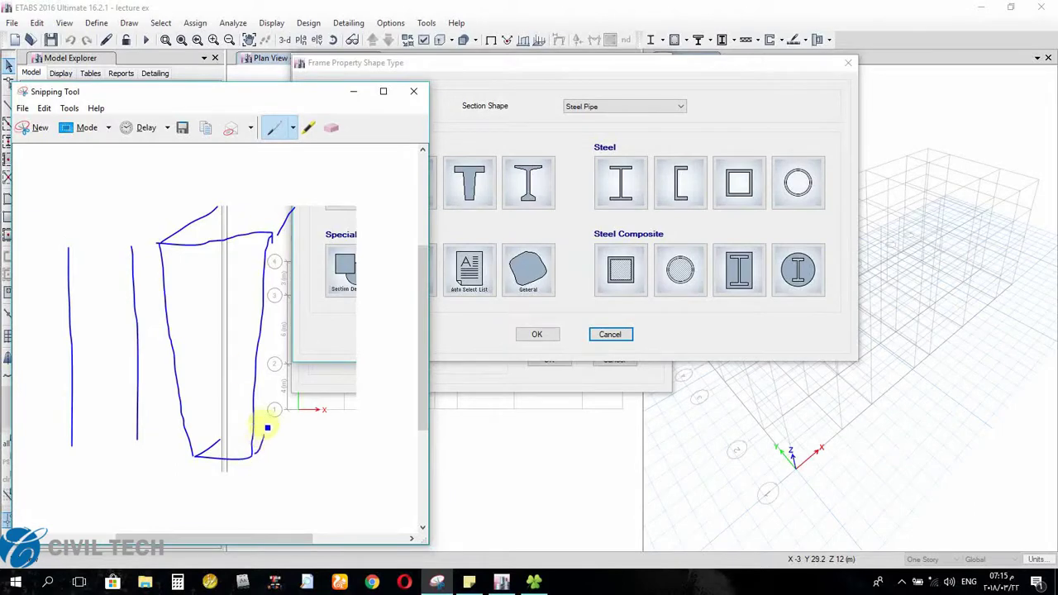
mouse_move(216, 209)
mouse_down()
mouse_move(312, 202)
mouse_move(284, 414)
mouse_up()
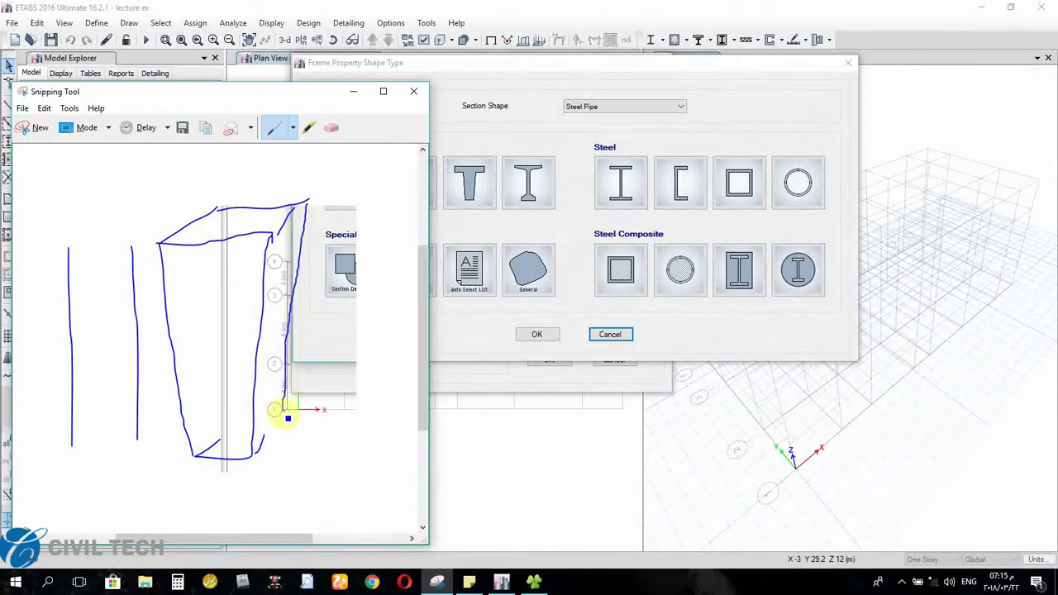
click(353, 91)
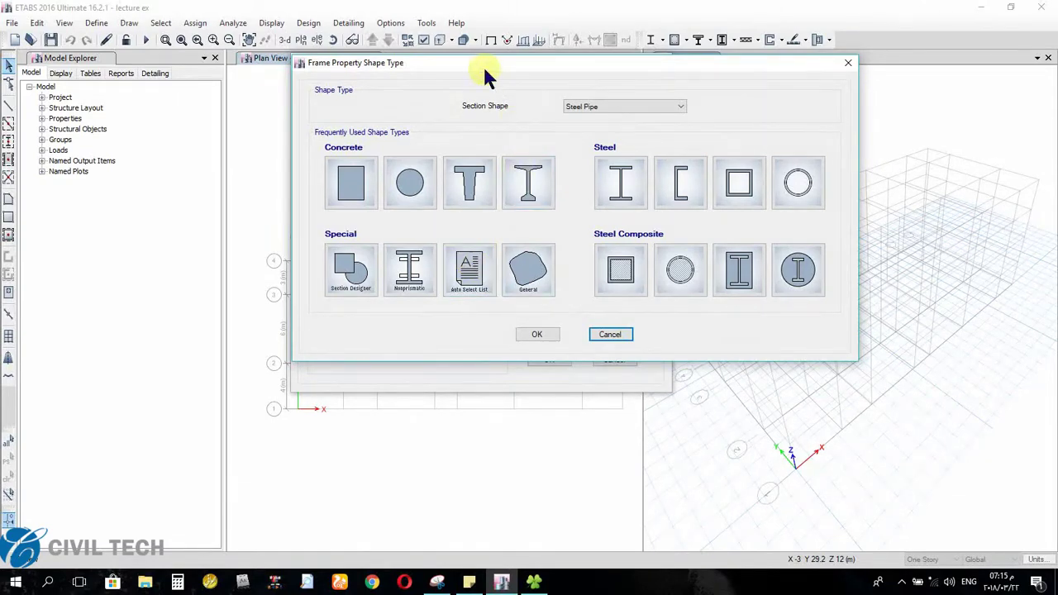
Leave the shape type selection without adding a property and filter the frame properties to Concrete Rectangular.
mouse_move(483, 64)
mouse_down()
mouse_move(515, 80)
mouse_move(484, 67)
mouse_up()
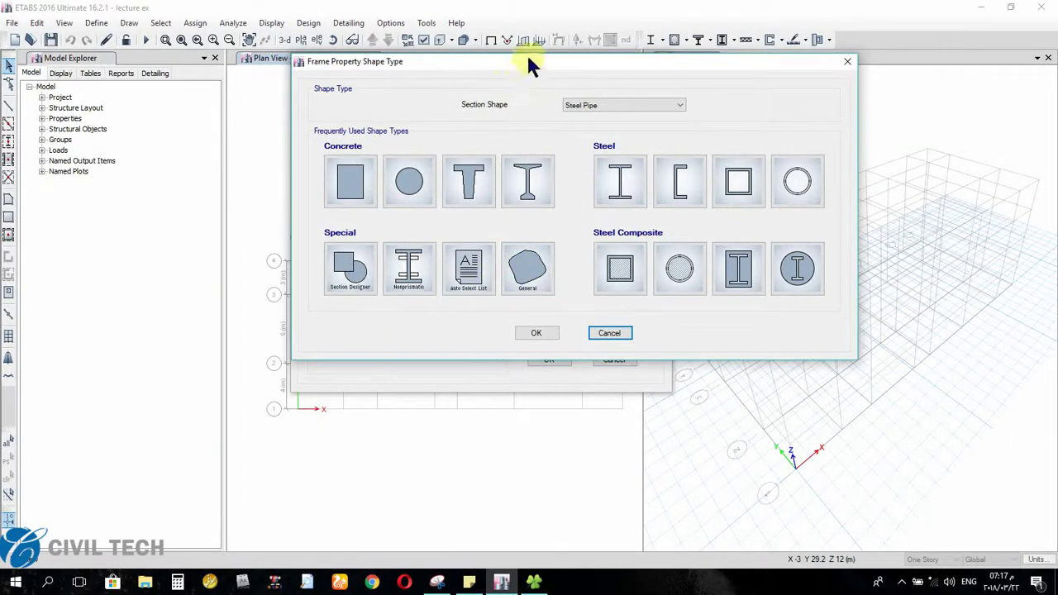
drag(527, 56, 482, 48)
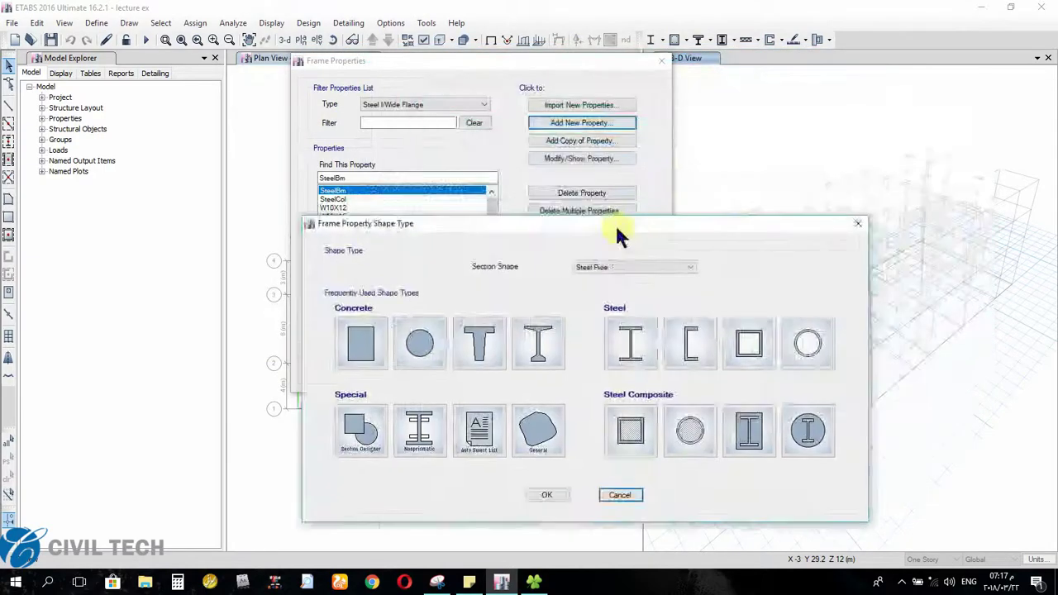
drag(617, 229, 541, 111)
drag(441, 116, 463, 130)
click(519, 398)
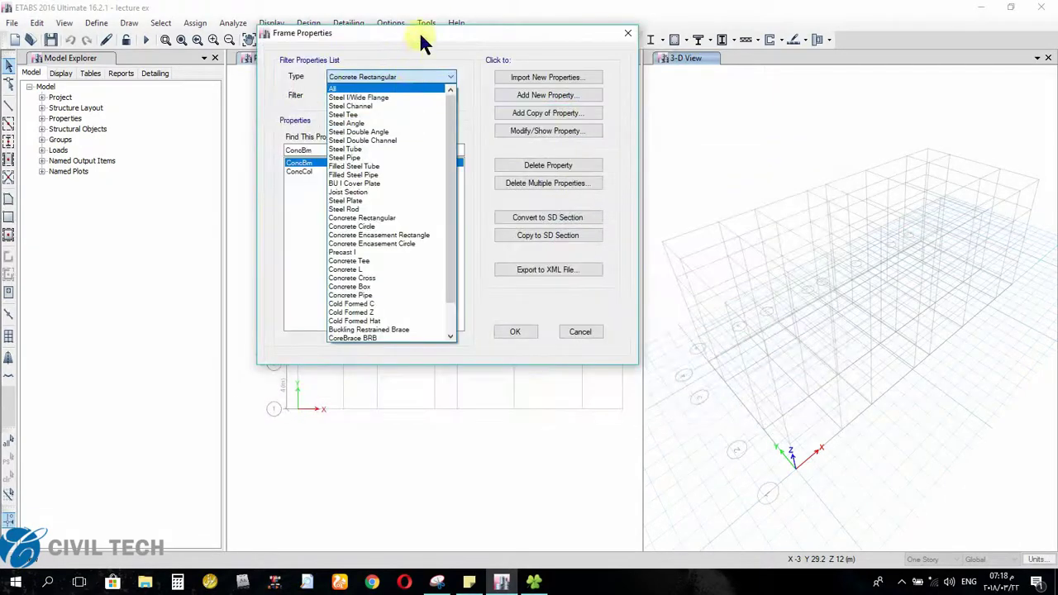
click(418, 33)
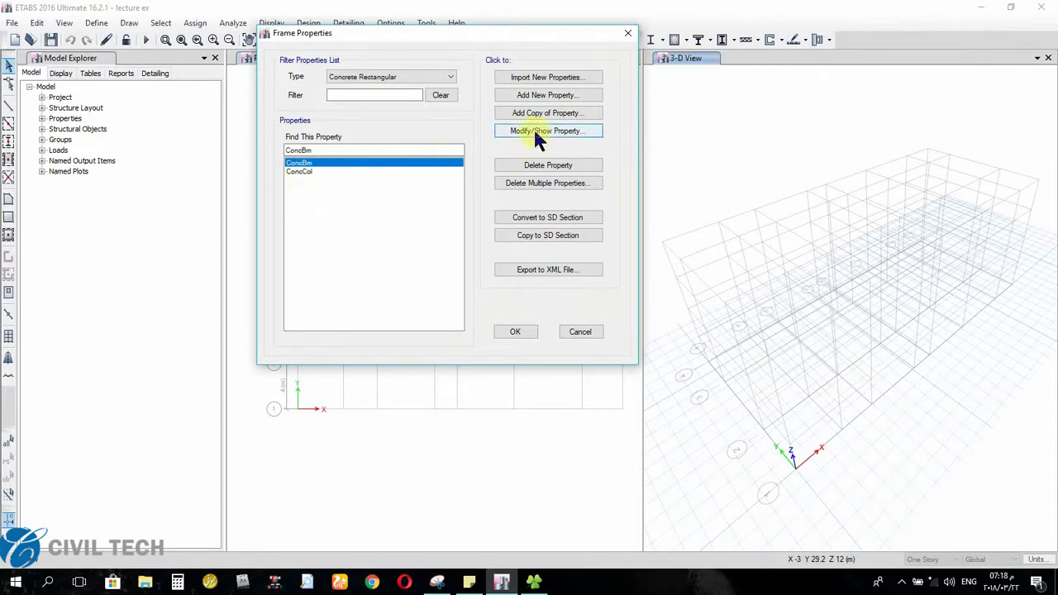
View the property data of the ConcBm section and close it without making changes.
key(Return)
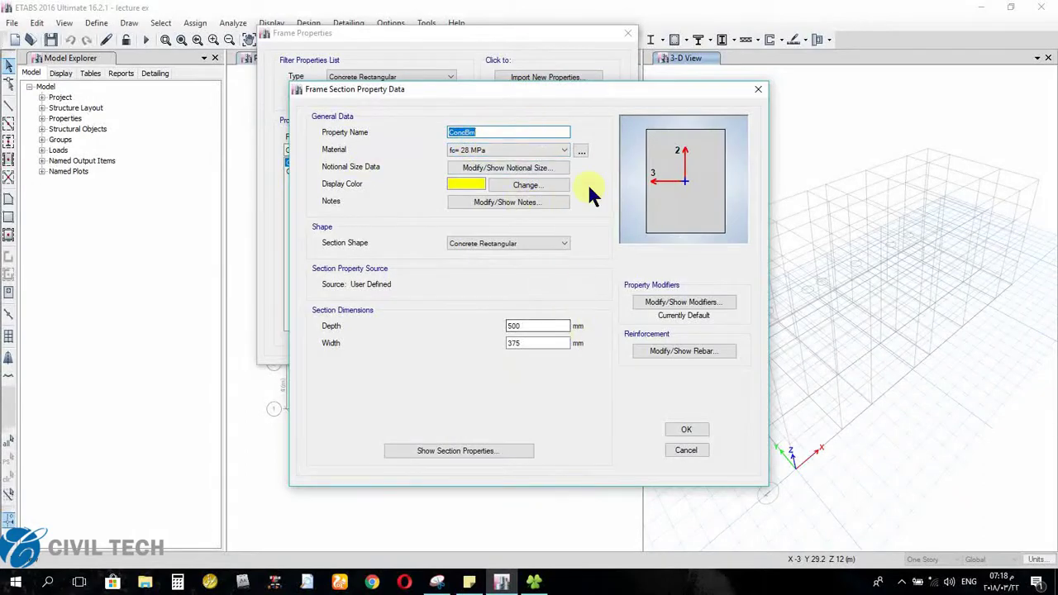
click(686, 449)
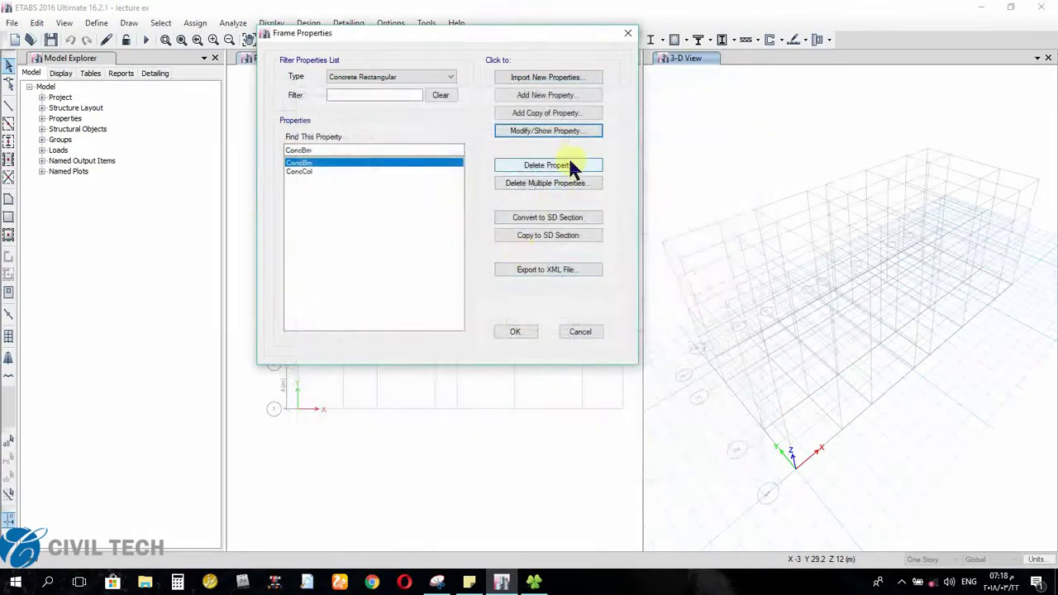